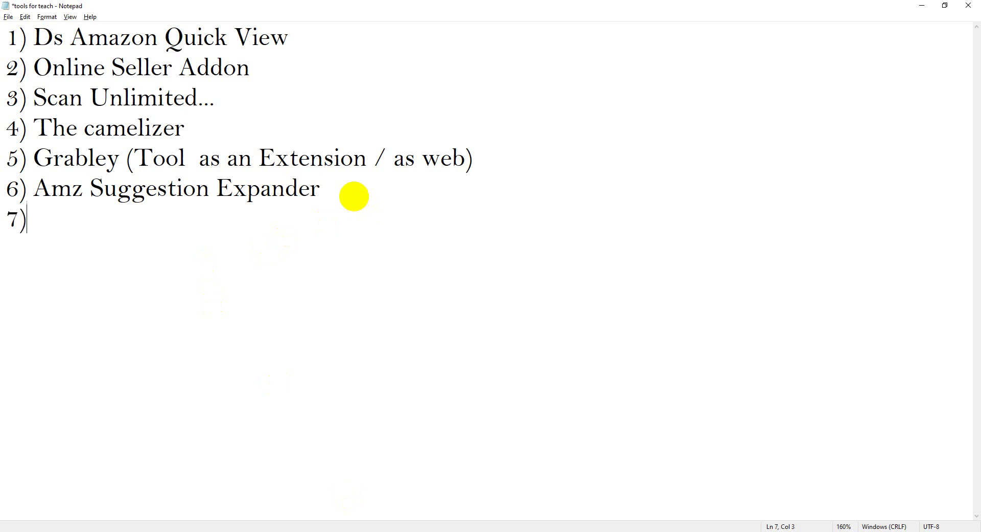
# - Fill in item 7 of the tools list with "Amz fba scout calculator"
pyautogui.write('Amz fba c')
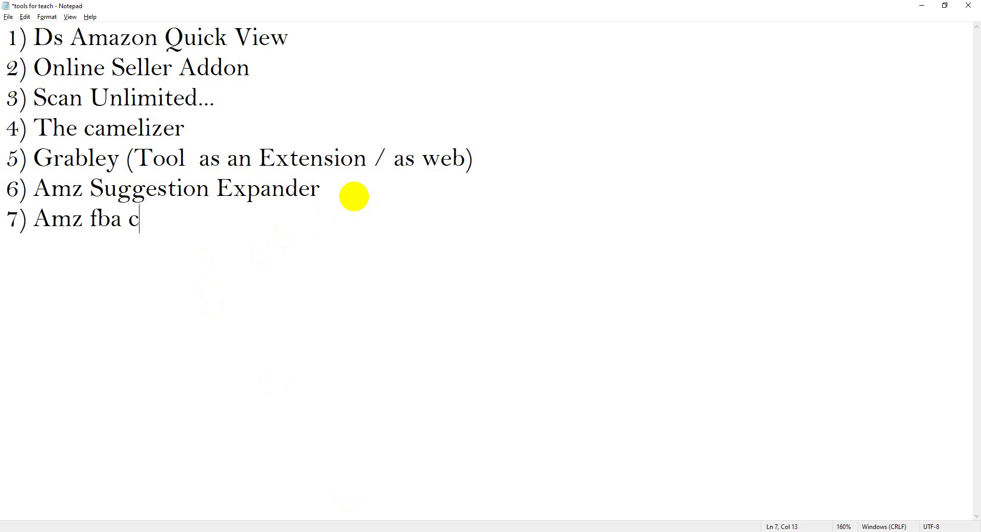
pyautogui.write('alculator')
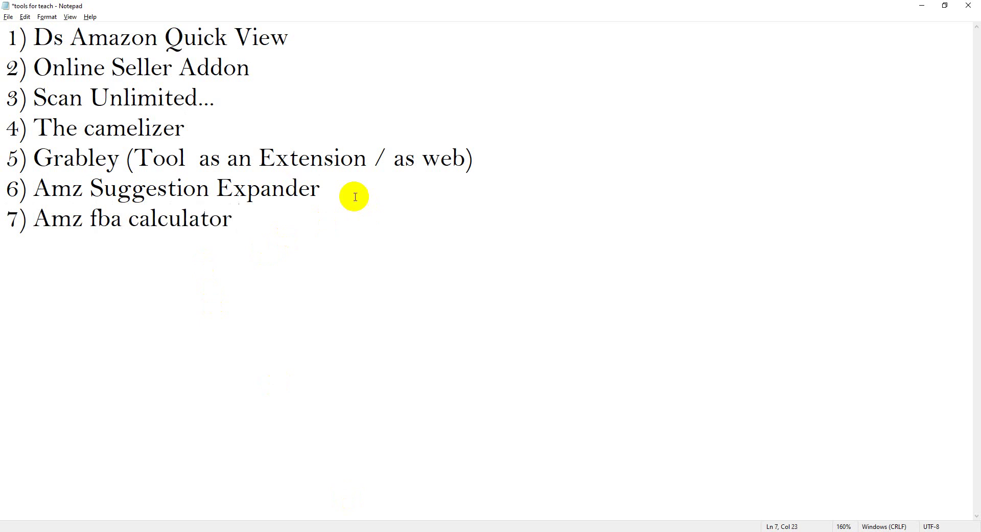
pyautogui.press('BackSpace')
pyautogui.press('BackSpace')
pyautogui.press('BackSpace')
pyautogui.press('BackSpace')
pyautogui.press('BackSpace')
pyautogui.press('BackSpace')
pyautogui.press('BackSpace')
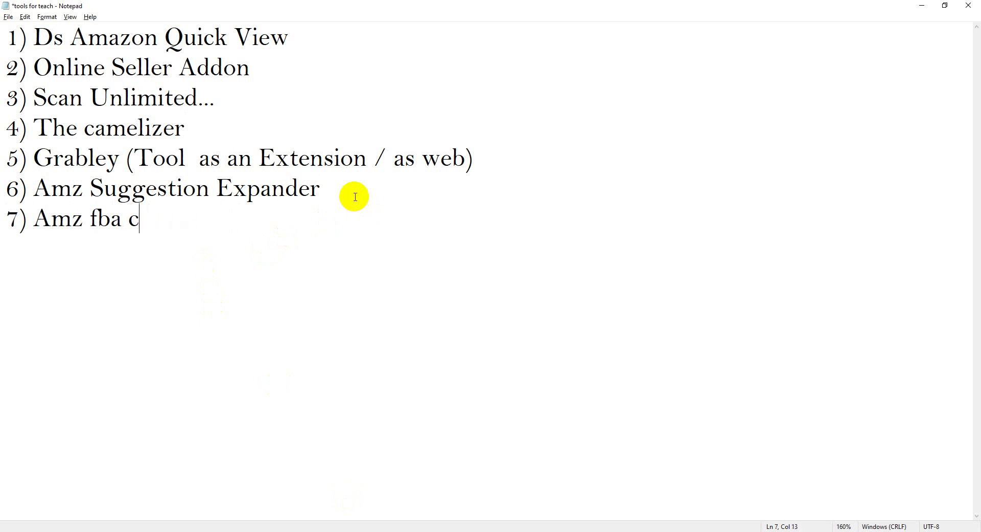
pyautogui.write('out calcl')
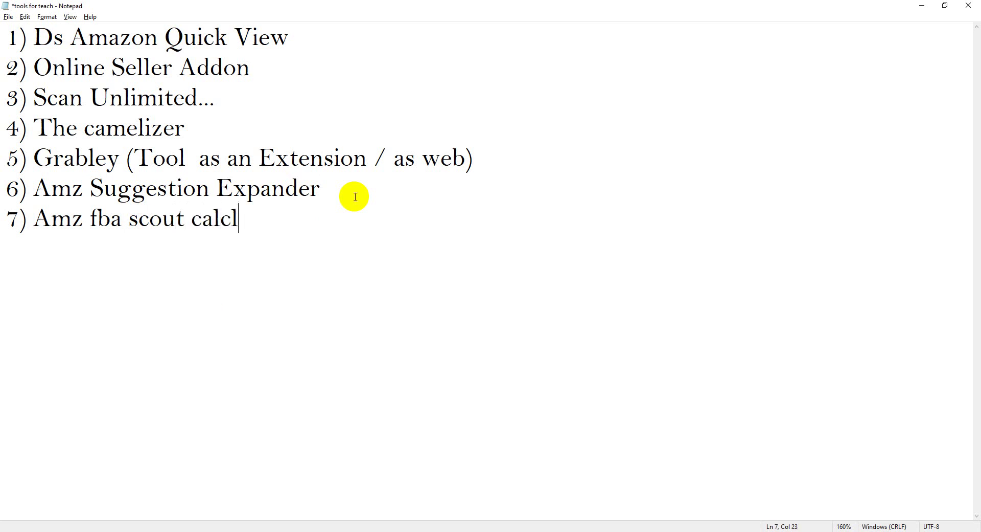
pyautogui.press('BackSpace')
pyautogui.write('ulator')
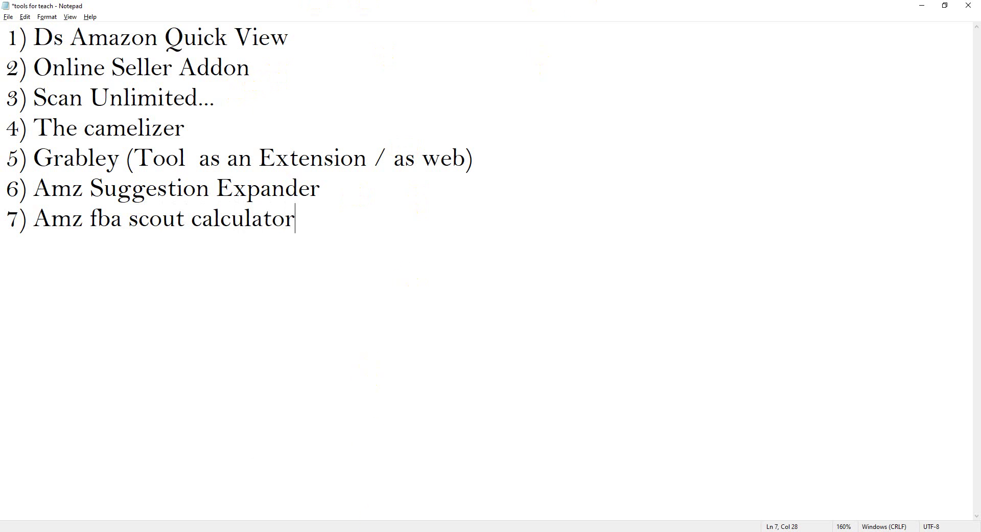
# - Switch to Chrome and install the Amazon FBA Calculator Free by AMZScout extension from the Chrome Web Store
pyautogui.click(311, 531)
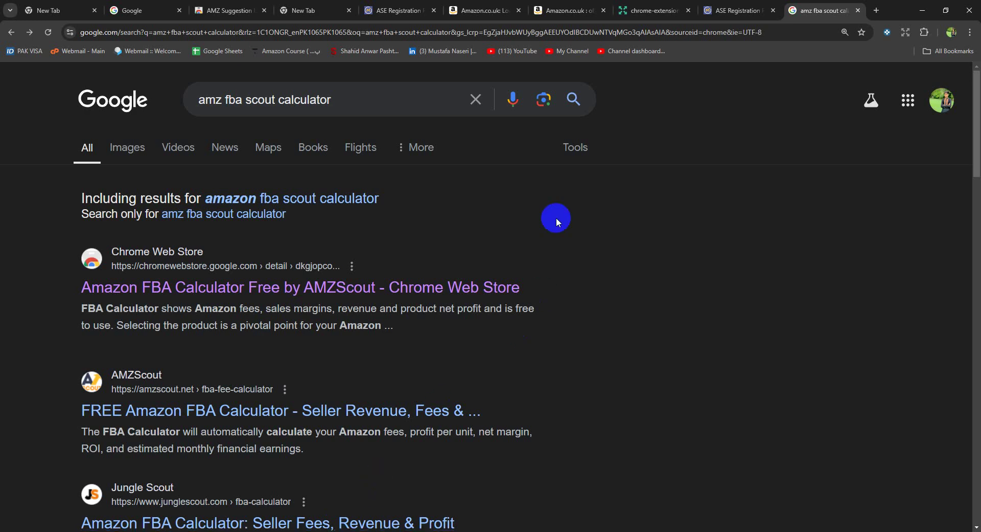
pyautogui.click(876, 10)
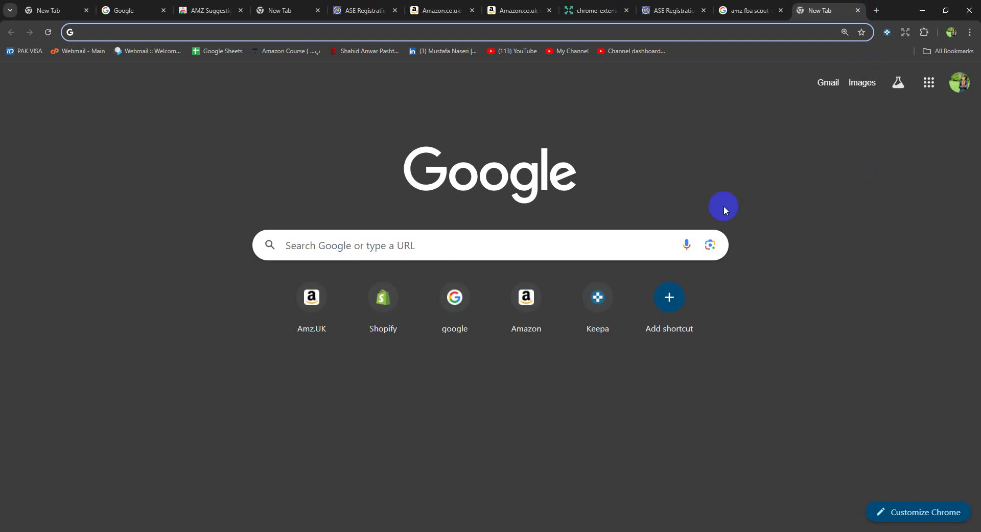
pyautogui.click(755, 5)
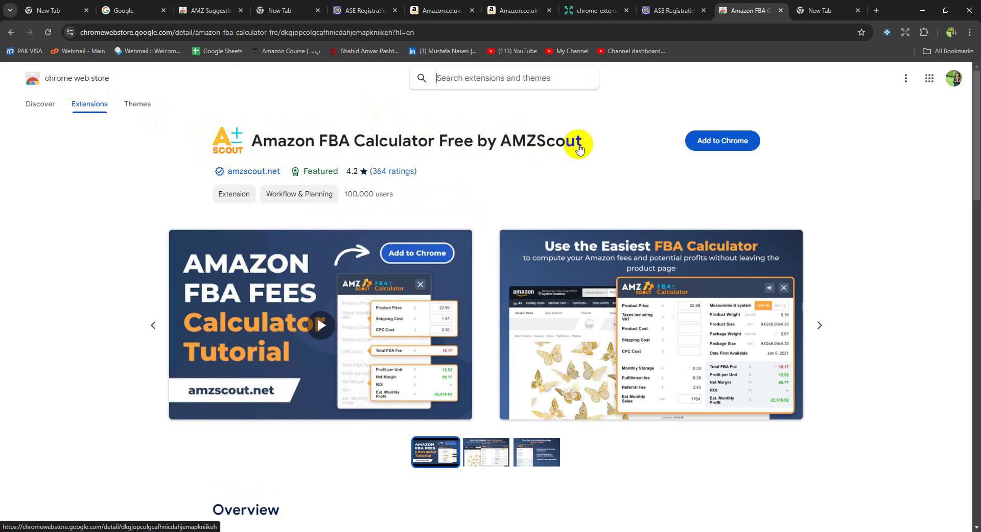
pyautogui.click(734, 142)
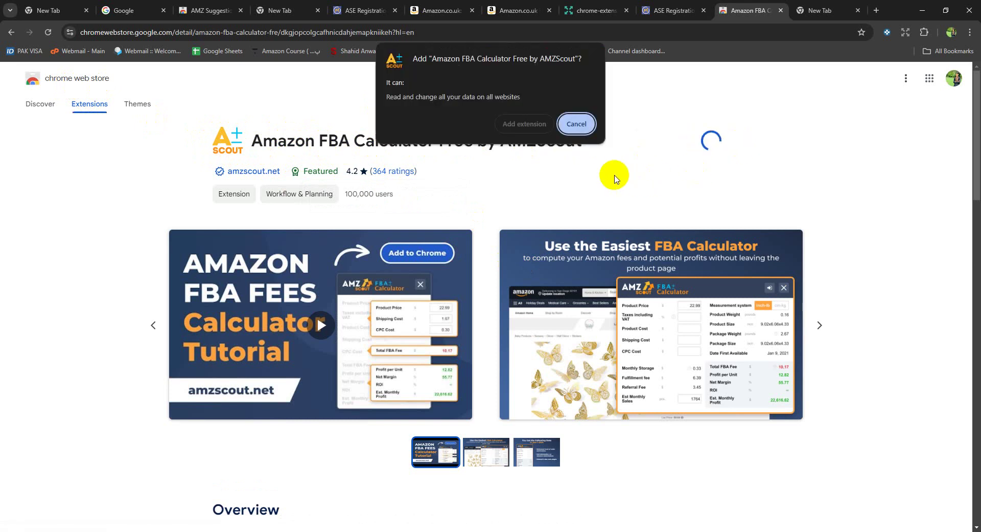
pyautogui.click(525, 123)
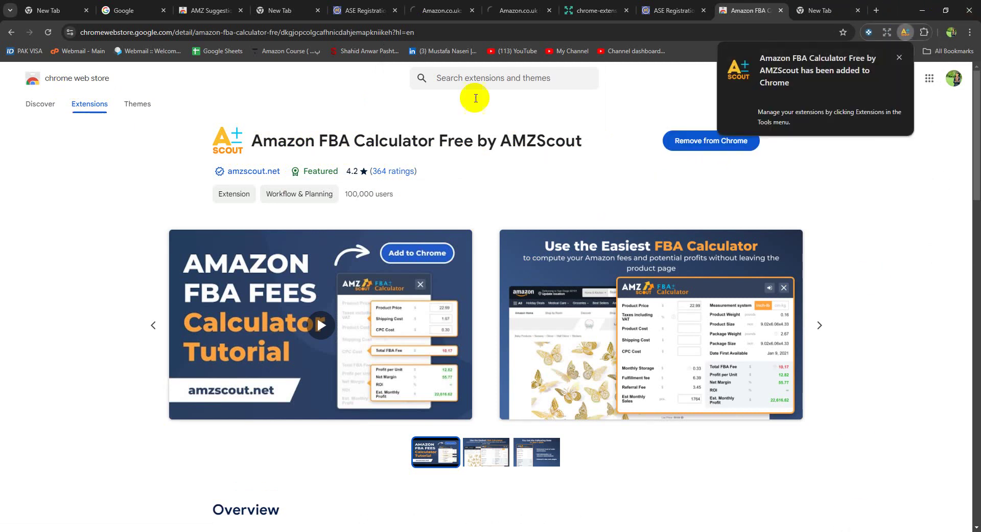
# - Search Amazon.co.uk for "skimmer"
pyautogui.click(437, 8)
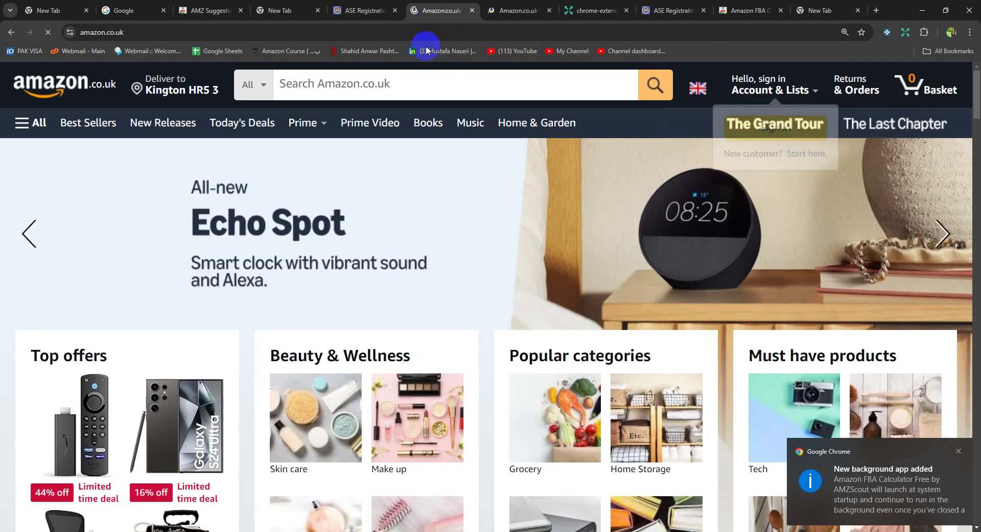
pyautogui.click(415, 80)
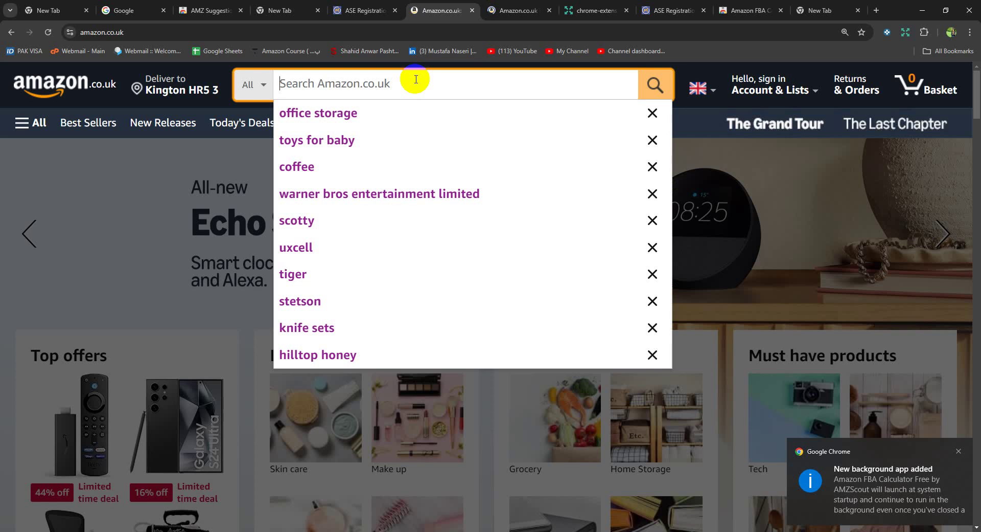
pyautogui.write('skimmer')
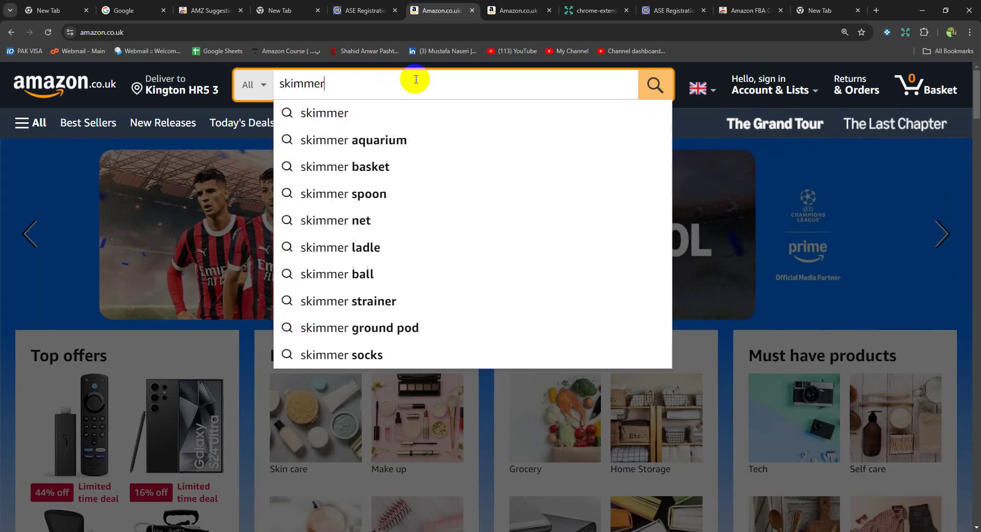
pyautogui.press('Return')
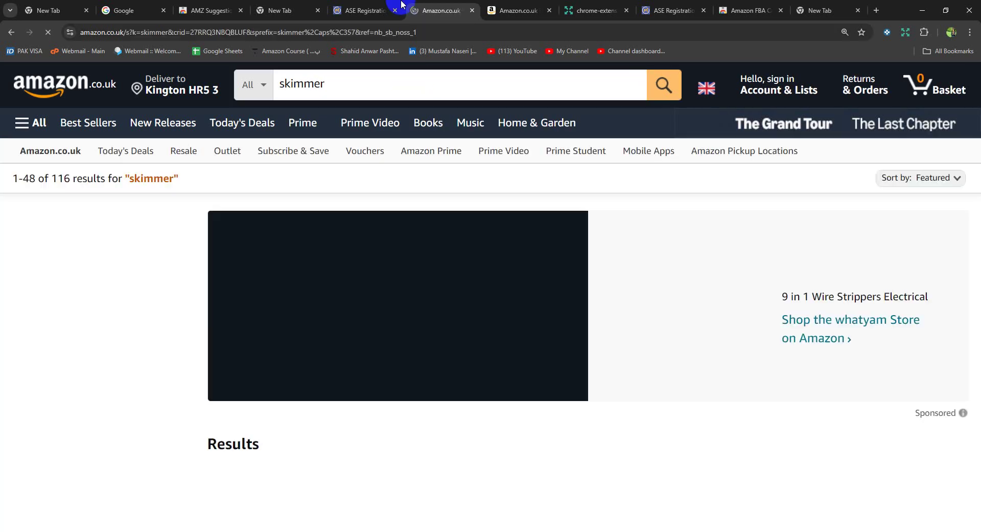
# - Open the AEX Strainer Skimmer Ladle and the 2 Pieces Spider Strainer Skimmer listings in separate new tabs
pyautogui.scroll(-3, 593, 321)
pyautogui.scroll(-10, 587, 321)
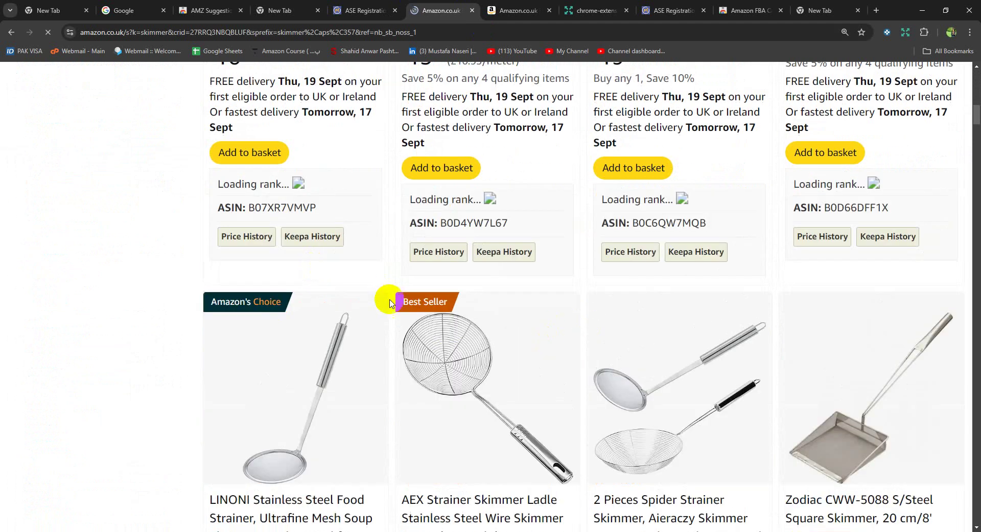
pyautogui.scroll(-2, 512, 350)
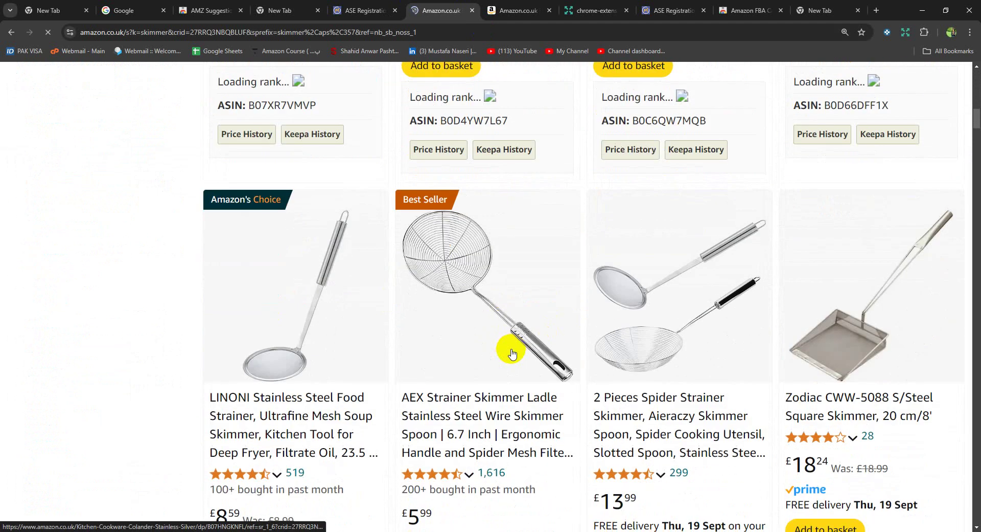
pyautogui.keyDown('ctrl'); pyautogui.click(475, 274); pyautogui.keyUp('ctrl')
pyautogui.keyDown('ctrl'); pyautogui.click(648, 279); pyautogui.keyUp('ctrl')
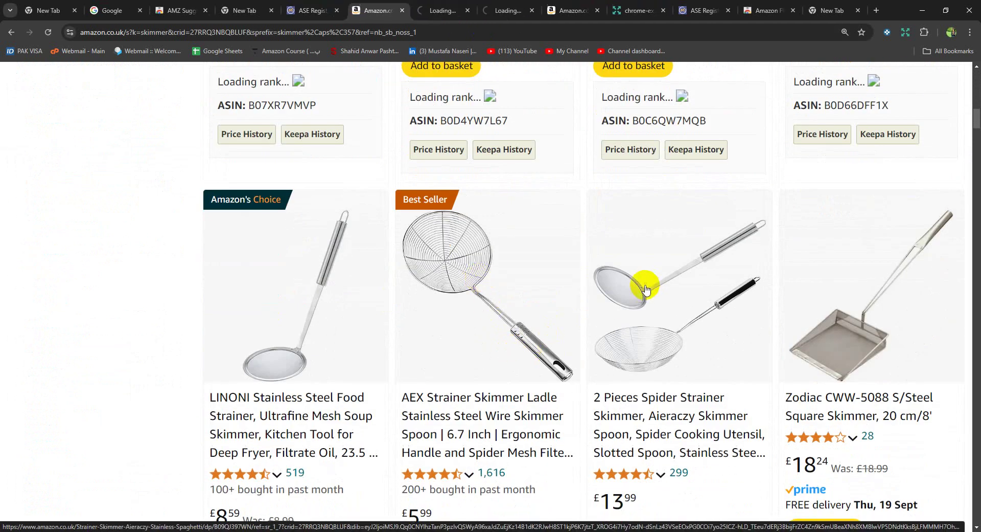
# - Close the five tabs that follow the two product listings and view the AEX Strainer Skimmer Ladle listing
pyautogui.click(597, 11)
pyautogui.click(597, 11)
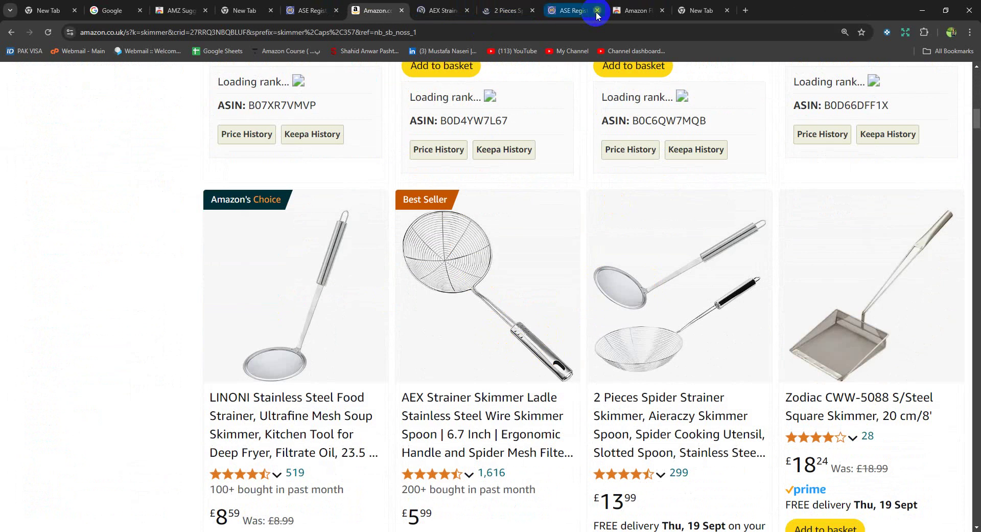
pyautogui.click(597, 10)
pyautogui.click(597, 10)
pyautogui.click(597, 11)
pyautogui.click(504, 10)
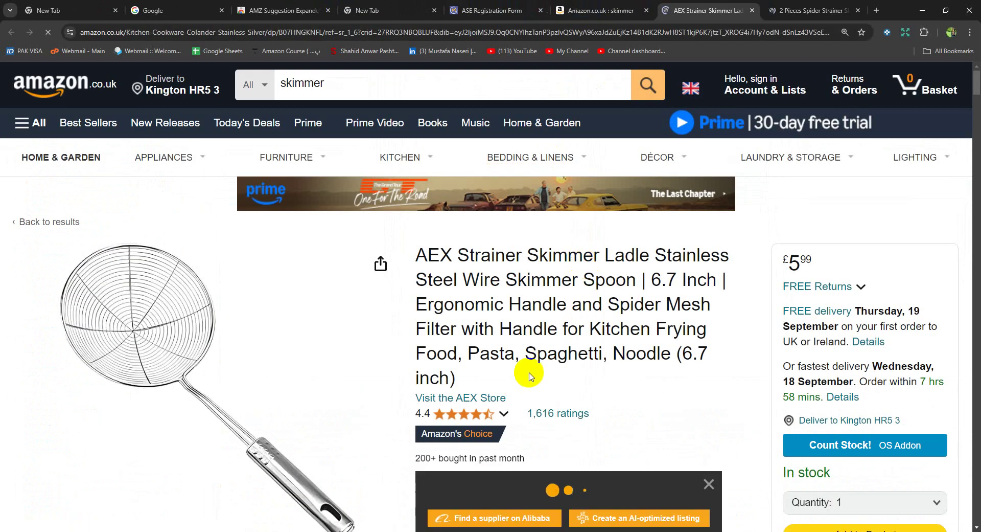
pyautogui.scroll(-3, 654, 424)
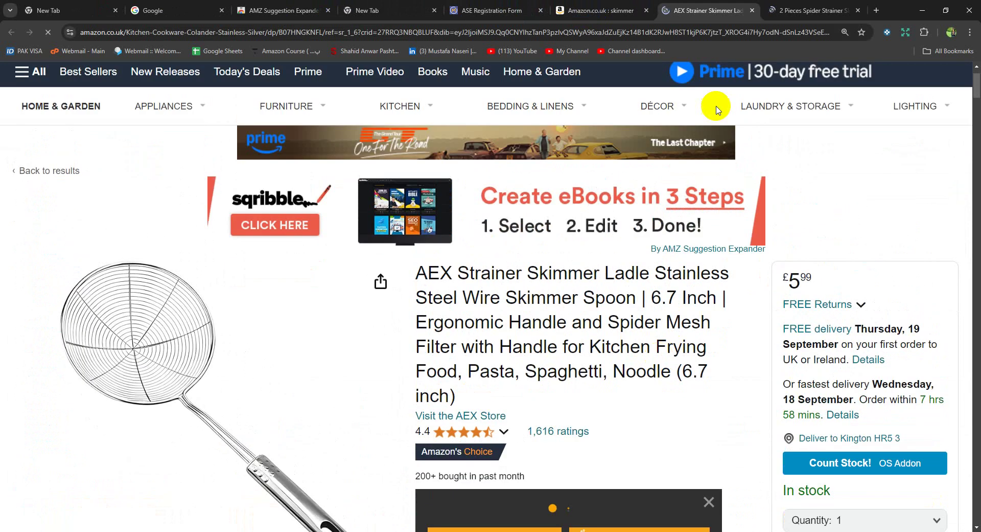
# - Go to the 2 Pieces Spider Strainer Skimmer listing and pin the Amazon FBA Calculator Free extension to the browser
pyautogui.click(803, 4)
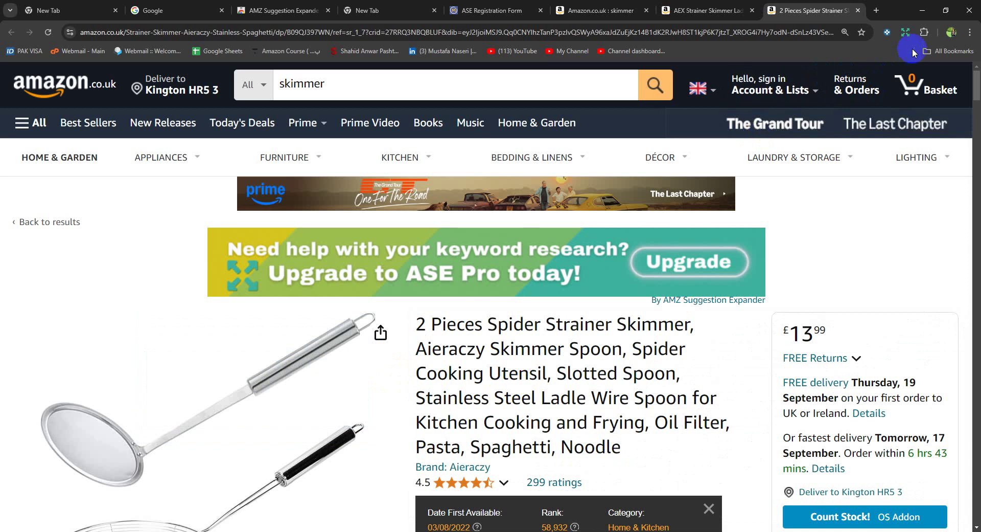
pyautogui.click(923, 34)
pyautogui.click(888, 134)
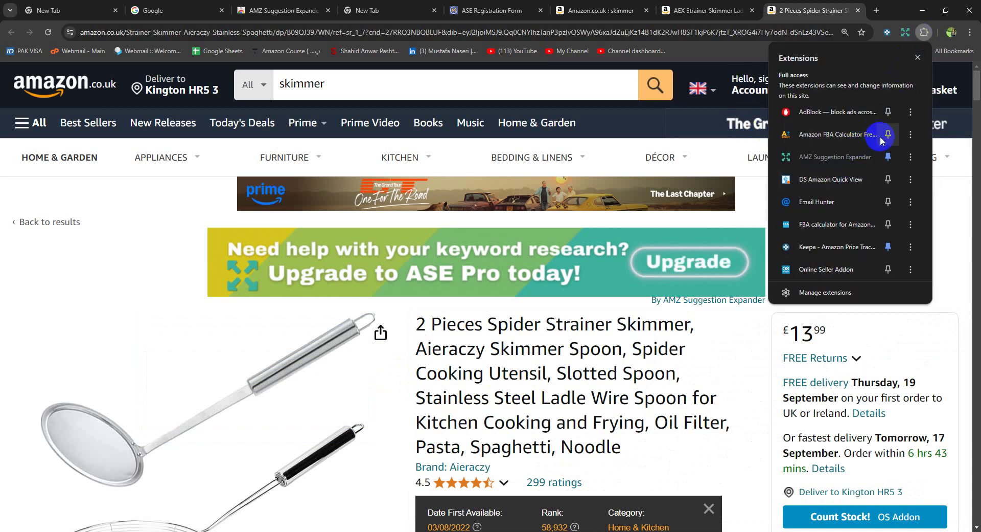
pyautogui.click(971, 346)
# - Try to run the AMZScout Calculator on the 2 Pieces Spider Strainer Skimmer listing
pyautogui.scroll(-3, 375, 327)
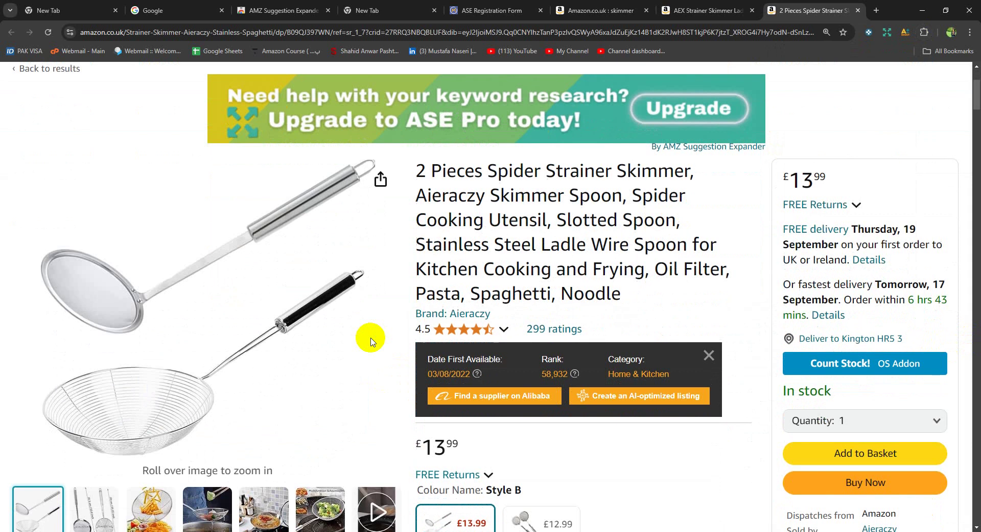
pyautogui.click(905, 33)
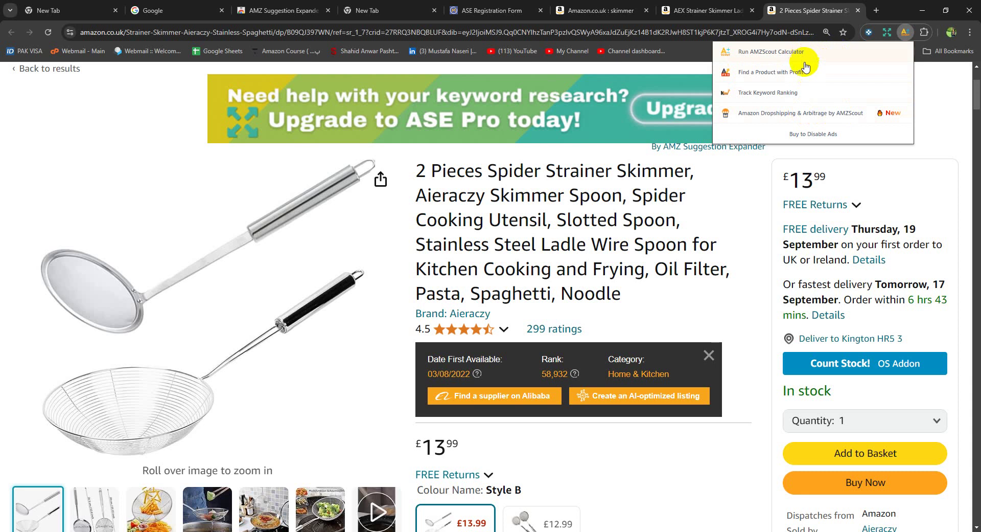
pyautogui.click(803, 56)
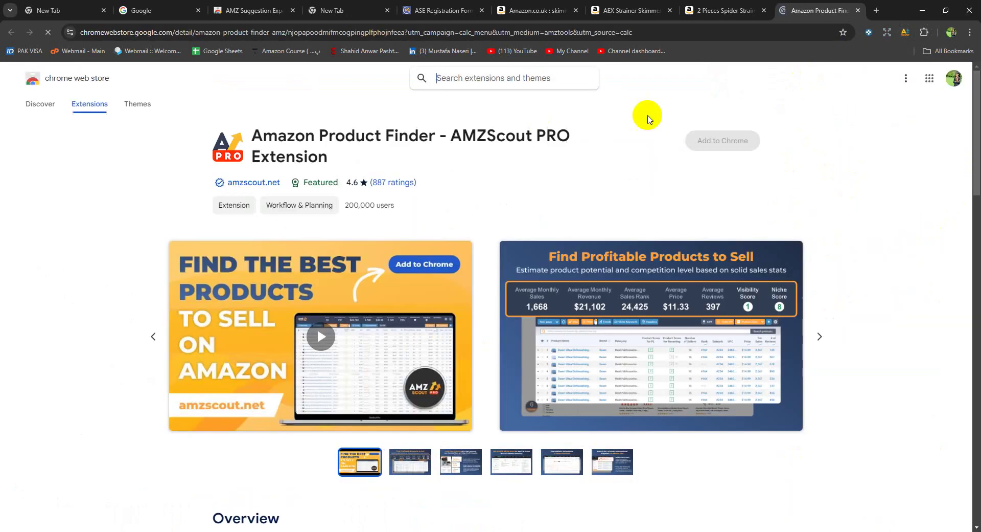
pyautogui.click(726, 4)
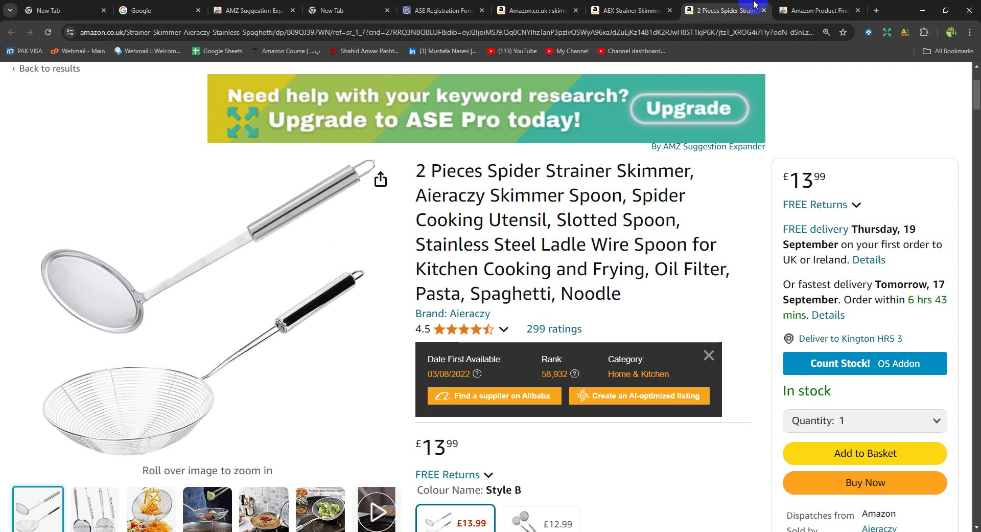
pyautogui.click(811, 6)
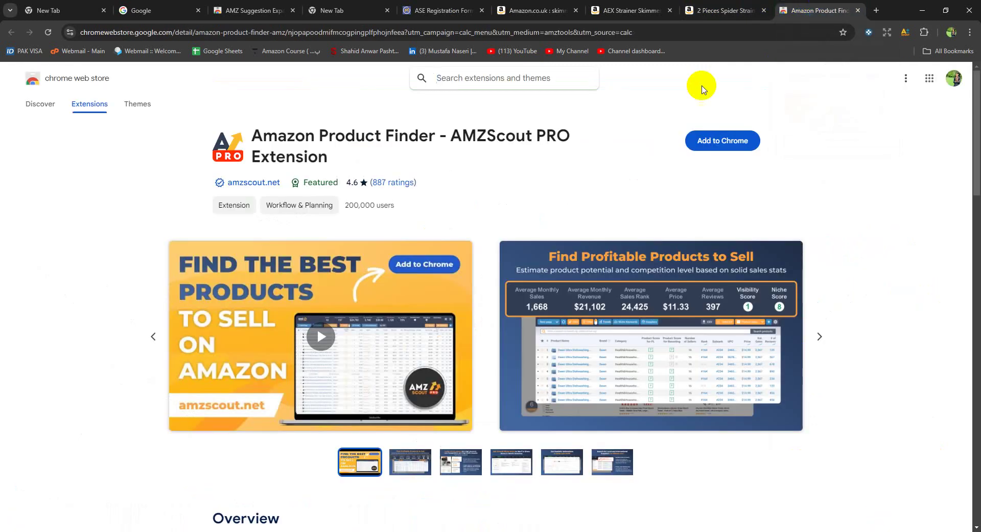
pyautogui.click(701, 7)
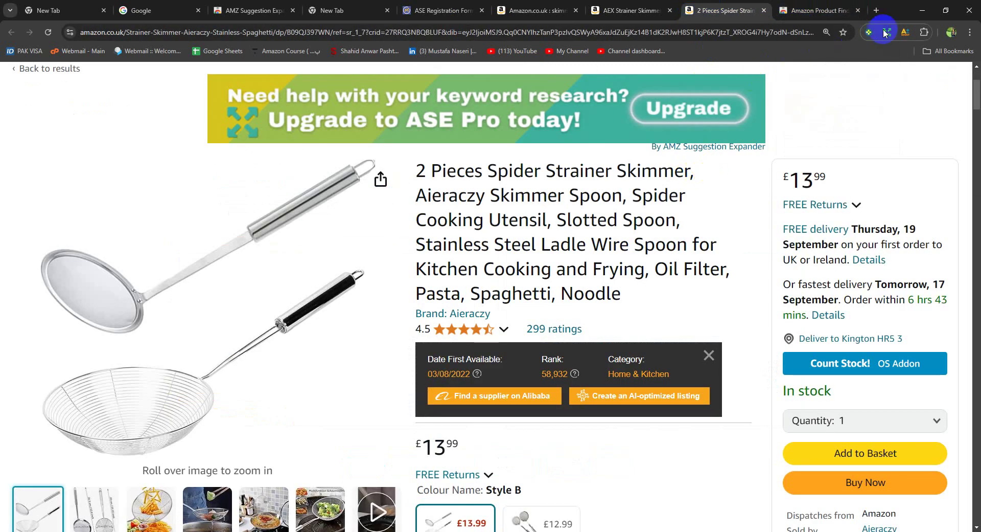
# - Run the AMZScout Calculator from its extension for the open skimmer listing and move its window so all fields fit on the page
pyautogui.click(905, 32)
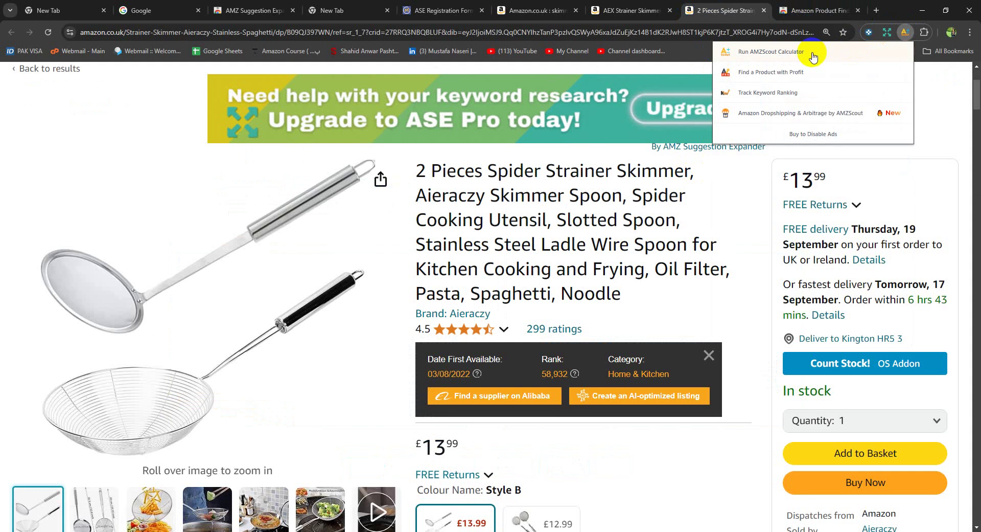
pyautogui.click(813, 53)
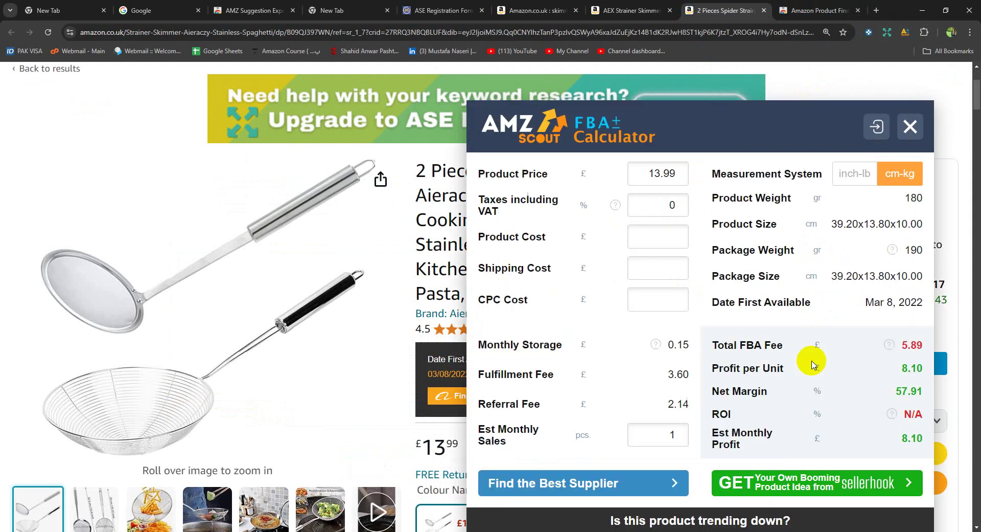
pyautogui.moveTo(780, 108); pyautogui.dragTo(767, 68)
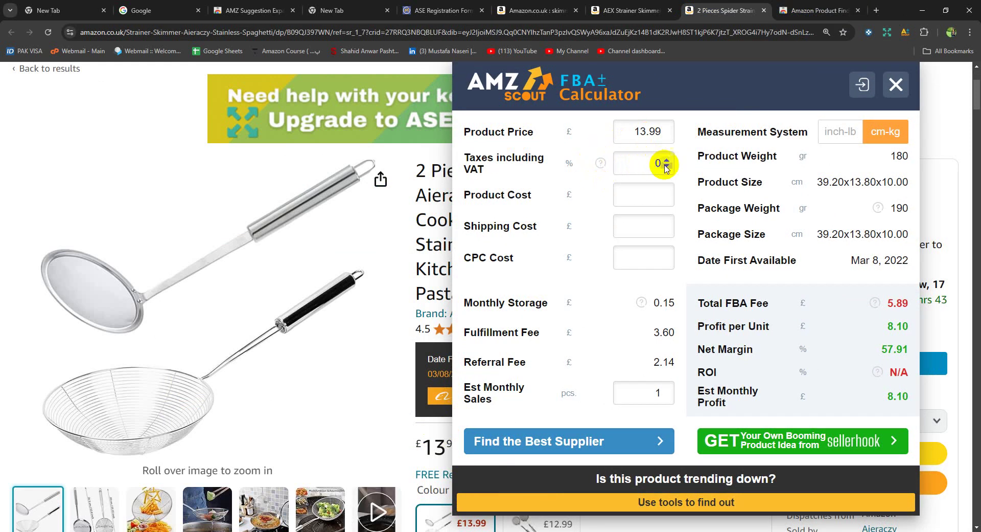
# - Examine the calculator's tax, CPC, monthly storage, fulfillment, referral and total FBA fee fields for the skimmer listing
pyautogui.click(667, 166)
pyautogui.click(666, 160)
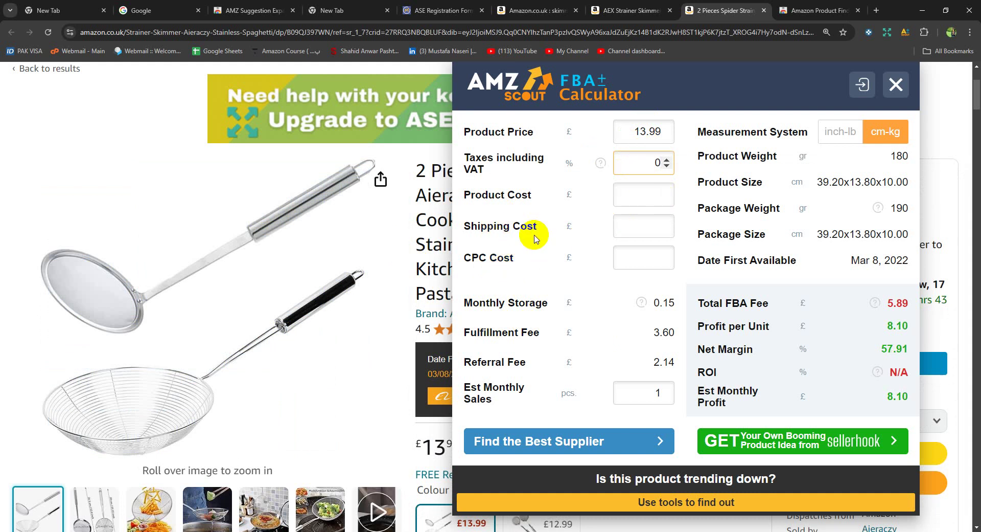
pyautogui.doubleClick(474, 261)
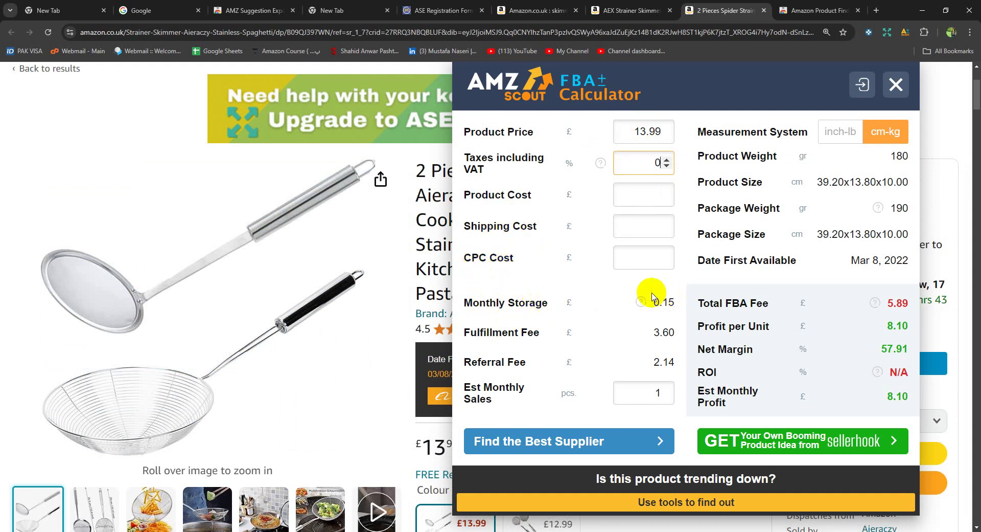
pyautogui.doubleClick(663, 301)
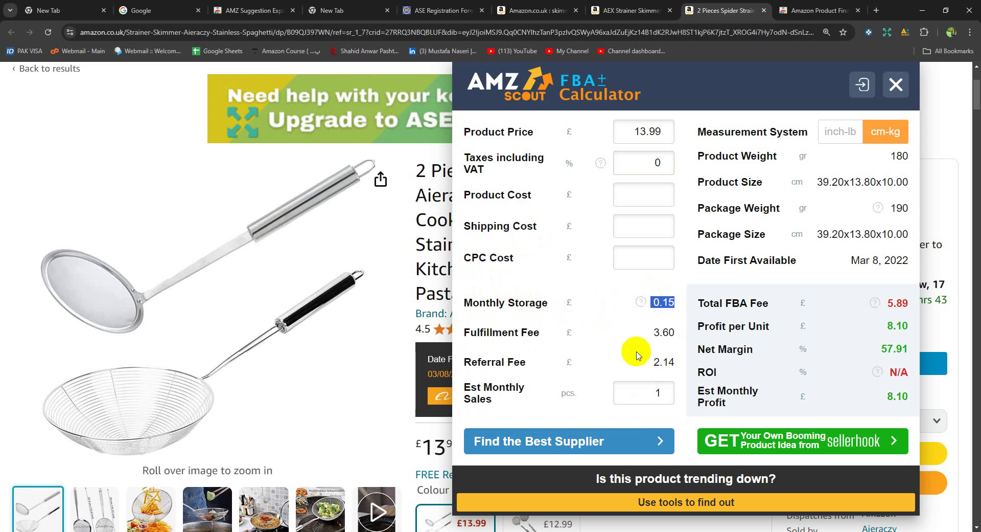
pyautogui.moveTo(654, 332); pyautogui.dragTo(667, 333)
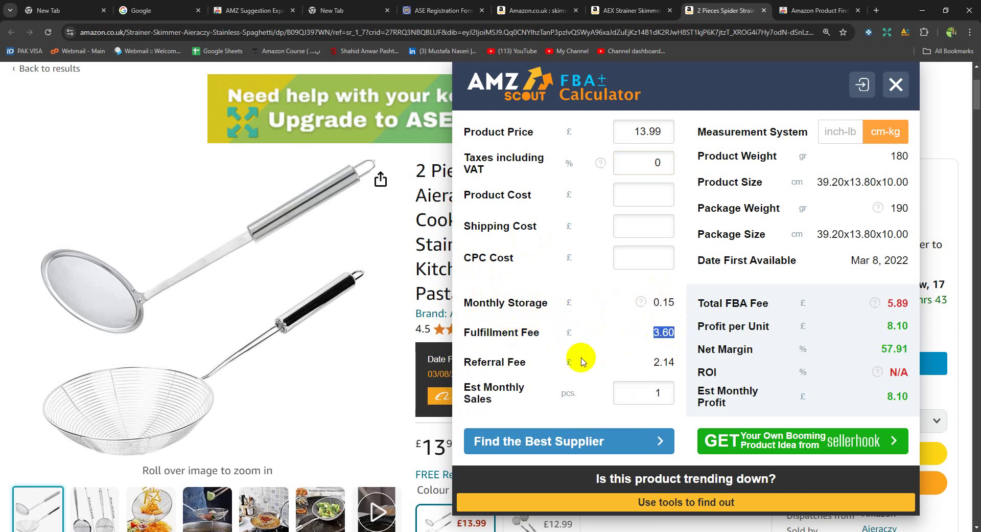
pyautogui.moveTo(653, 362); pyautogui.dragTo(669, 362)
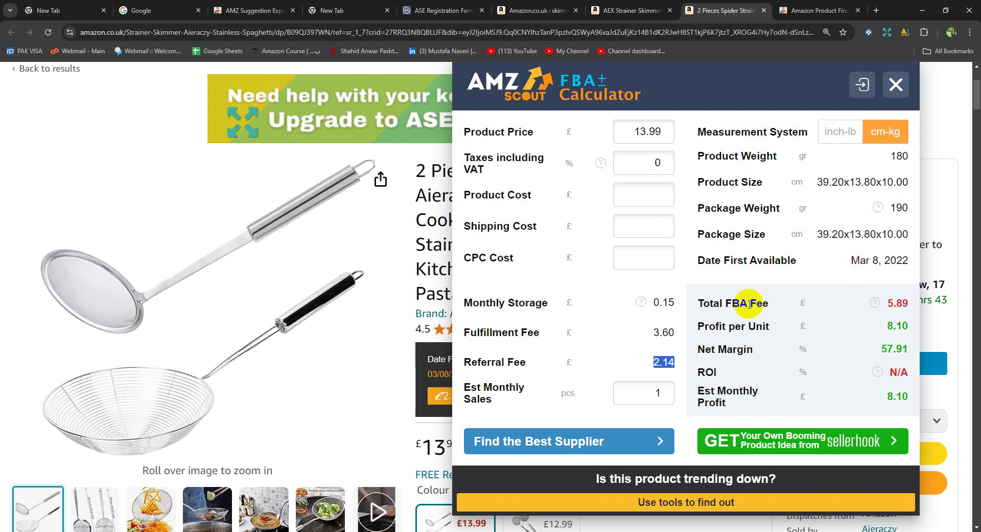
pyautogui.moveTo(885, 304)
pyautogui.moveTo(886, 304); pyautogui.dragTo(896, 304)
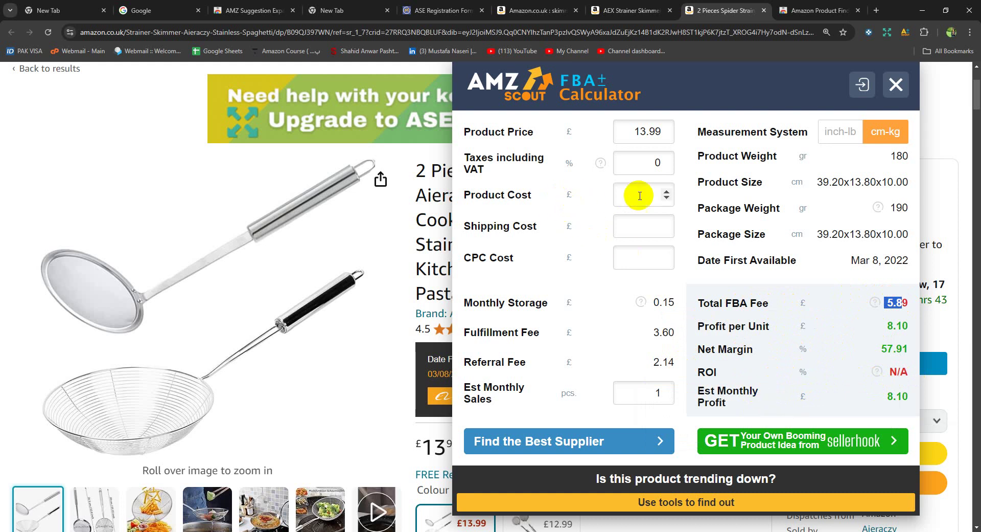
# - Set the shipping cost to £5 in the calculator and examine the estimated monthly profit
pyautogui.moveTo(632, 131); pyautogui.dragTo(668, 135)
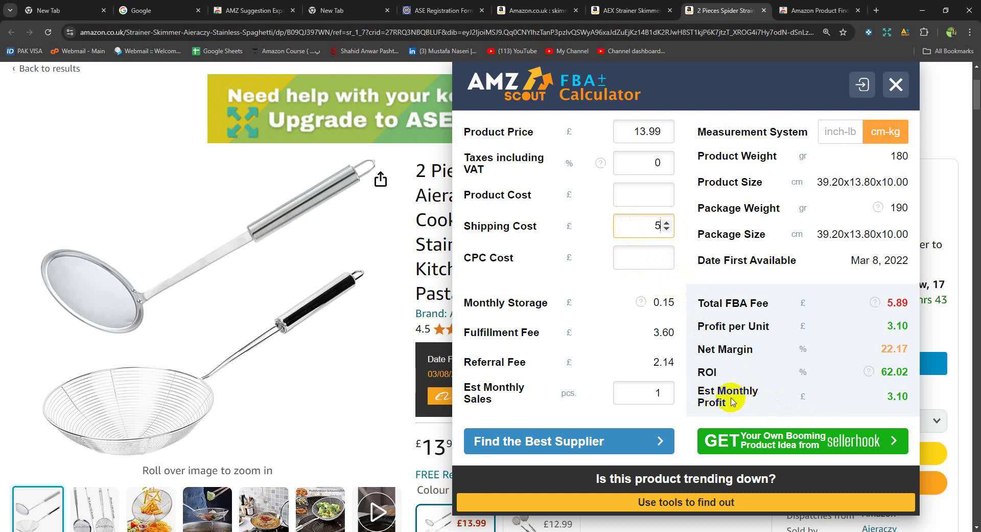
pyautogui.moveTo(887, 396); pyautogui.dragTo(904, 397)
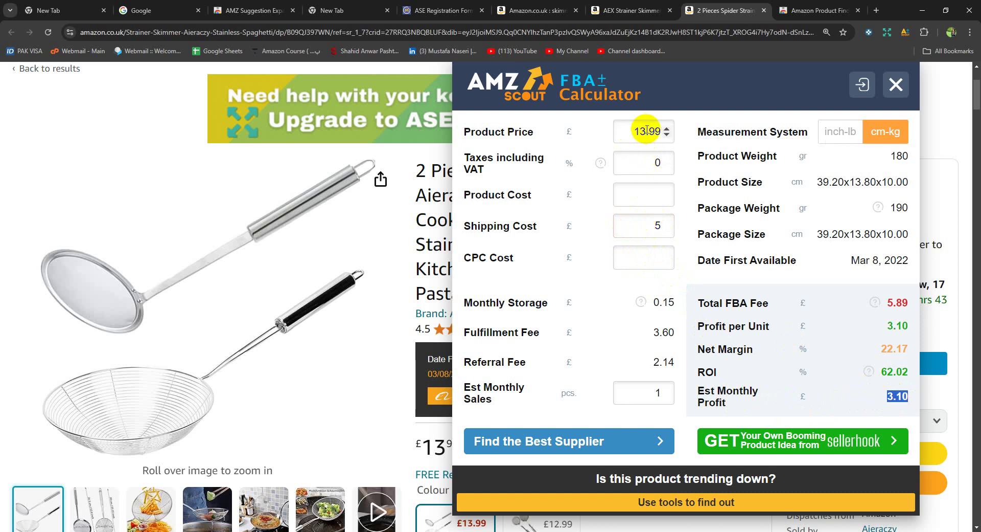
pyautogui.moveTo(886, 308)
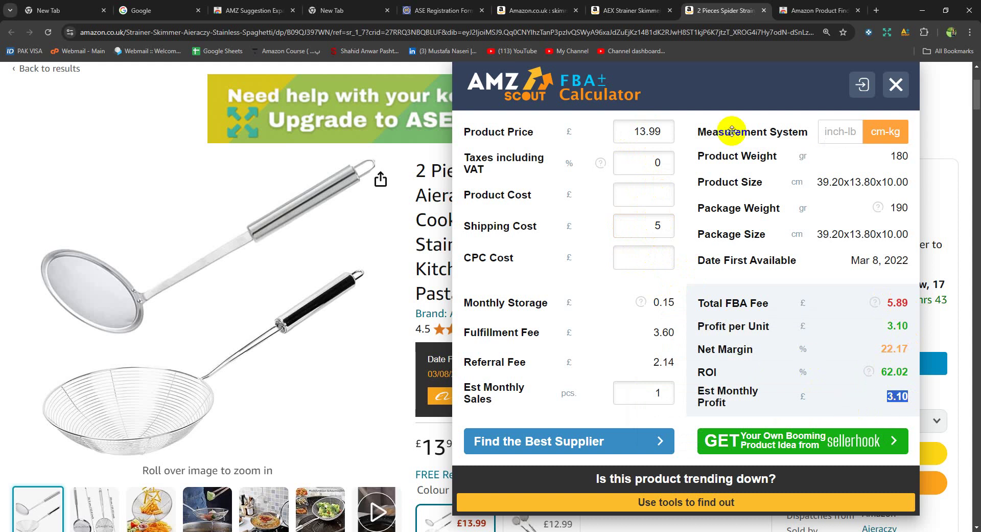
# - Return to the Amazon.co.uk skimmer results and replace the search with "perfum for men"
pyautogui.click(537, 10)
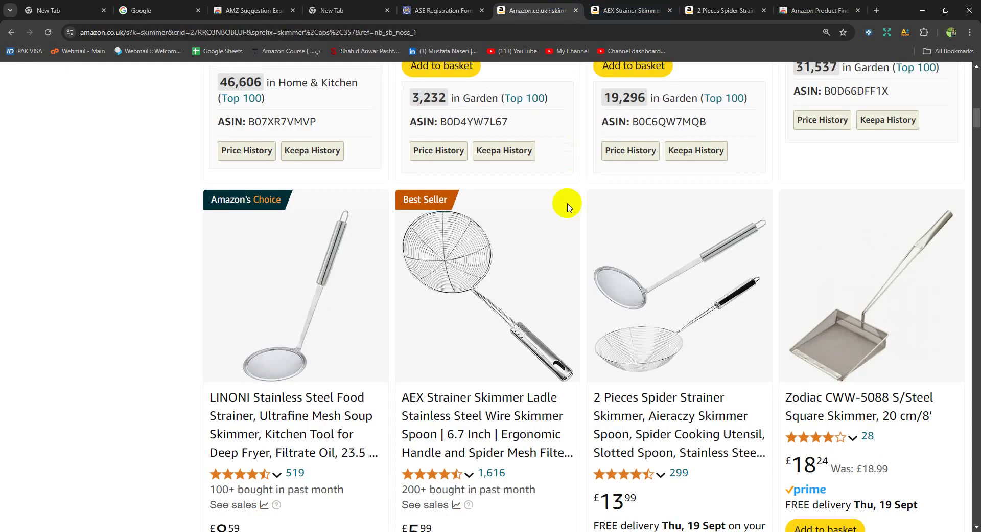
pyautogui.scroll(-7, 576, 245)
pyautogui.scroll(10, 577, 252)
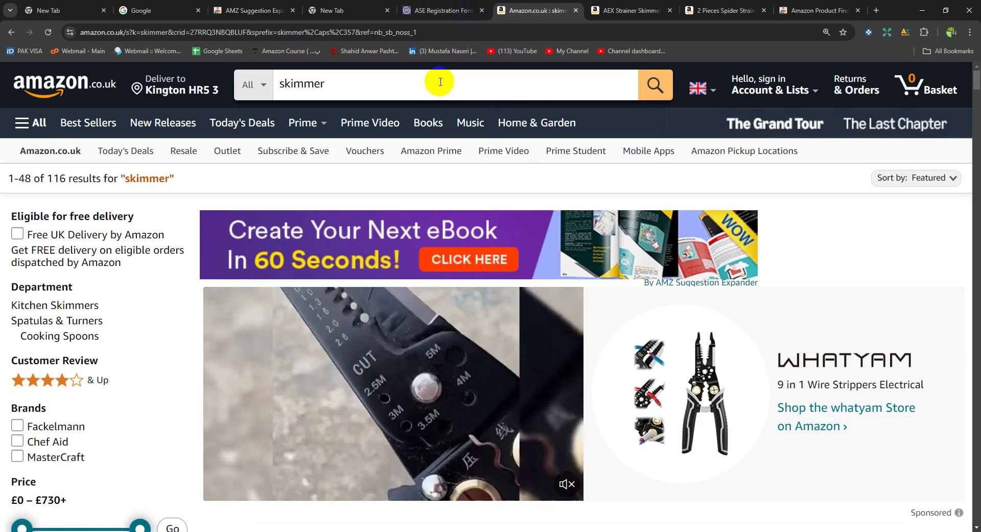
pyautogui.click(440, 82)
pyautogui.press('BackSpace')
pyautogui.press('BackSpace')
pyautogui.press('BackSpace')
pyautogui.press('BackSpace')
pyautogui.press('BackSpace')
pyautogui.press('BackSpace')
pyautogui.press('BackSpace')
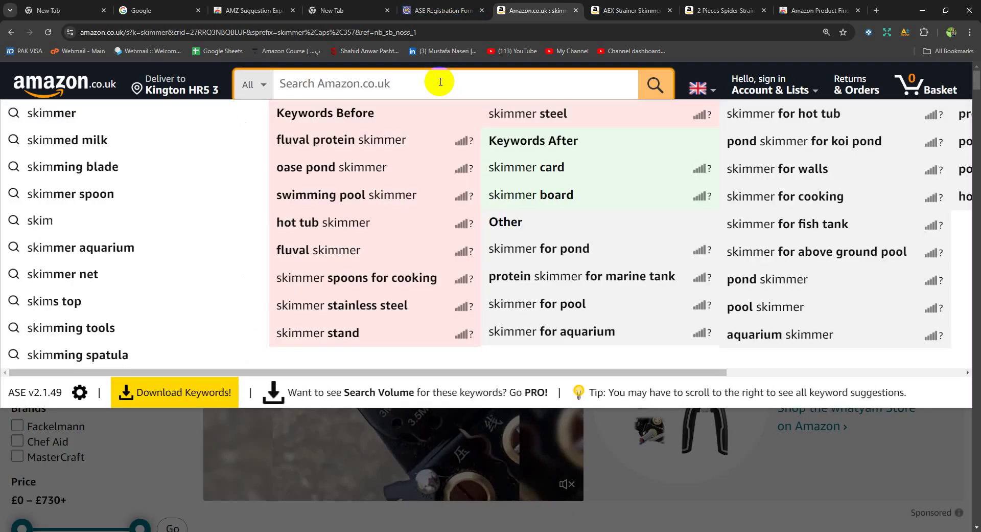
pyautogui.write('poe')
pyautogui.press('BackSpace')
pyautogui.press('BackSpace')
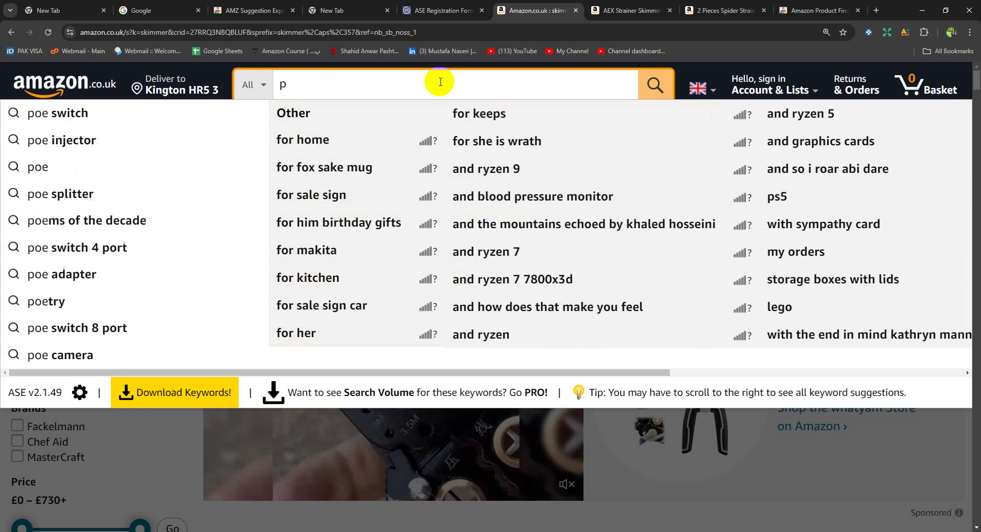
pyautogui.write('erfum for men')
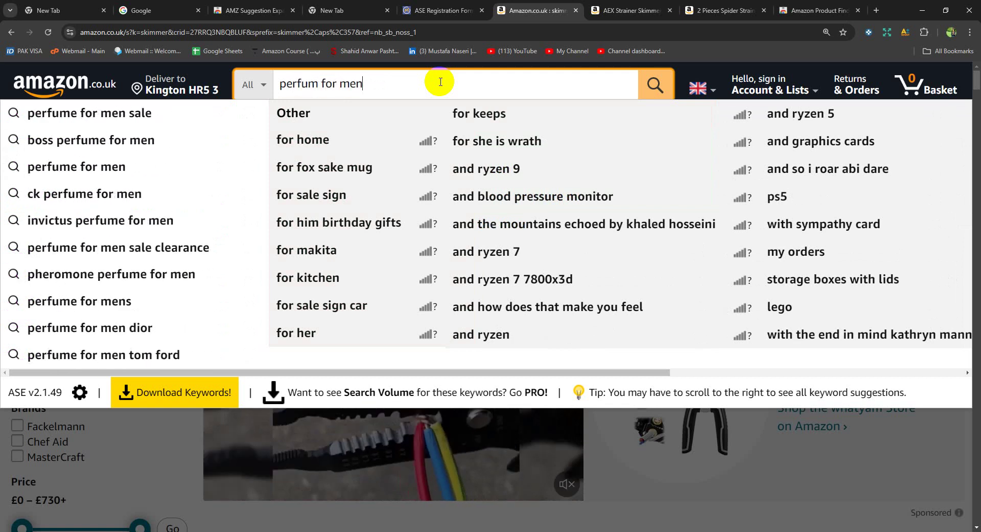
pyautogui.press('Return')
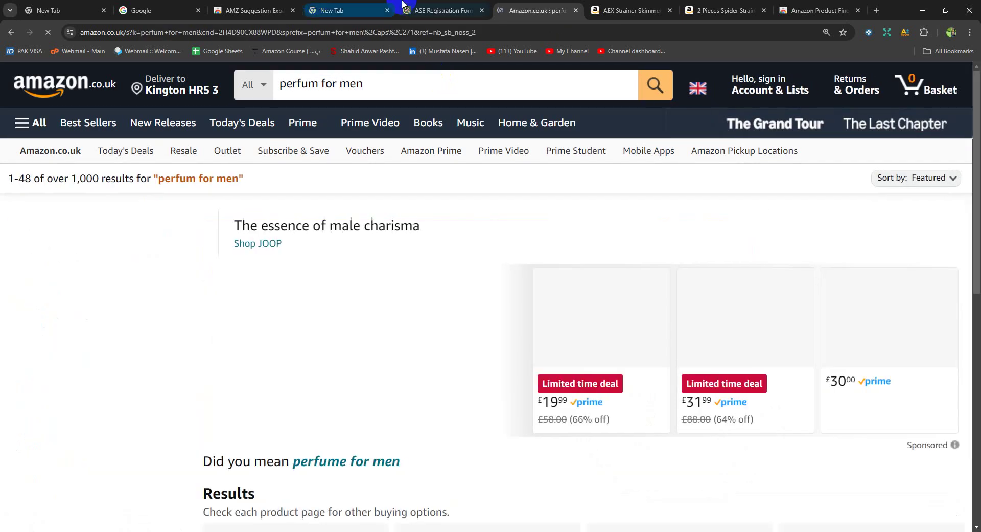
# - Open the ZOUSZ Black Oud and Davidoff Cool Water Reborn listings from the perfume results in new tabs
pyautogui.scroll(-6, 516, 356)
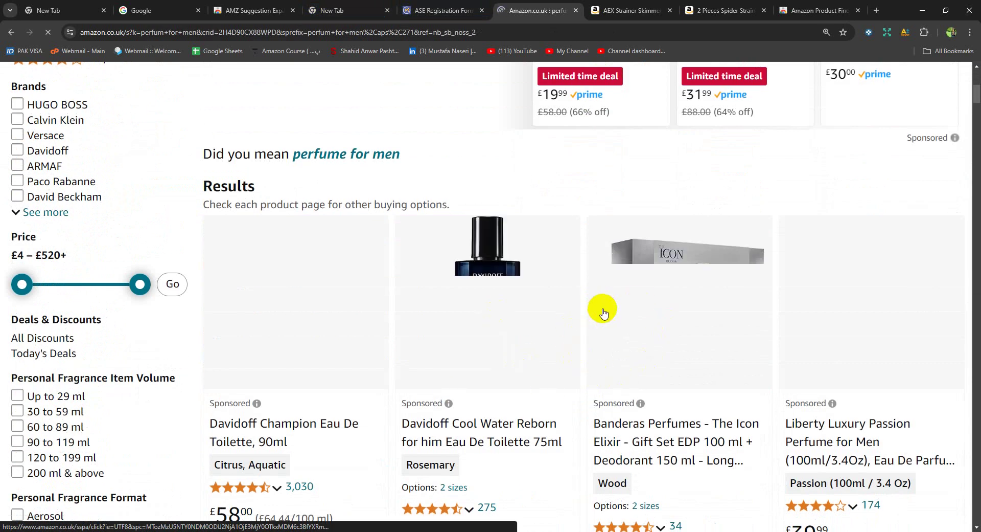
pyautogui.scroll(-5, 603, 312)
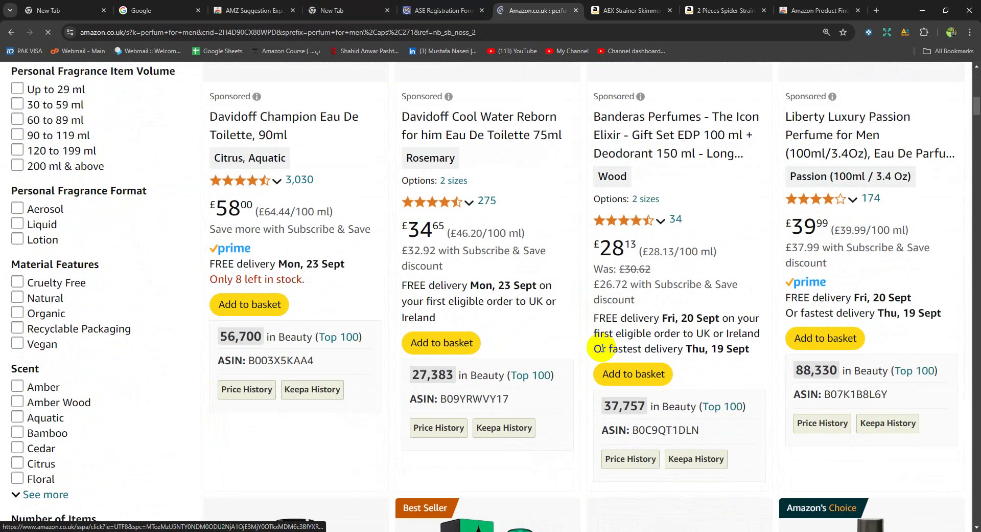
pyautogui.scroll(4, 602, 348)
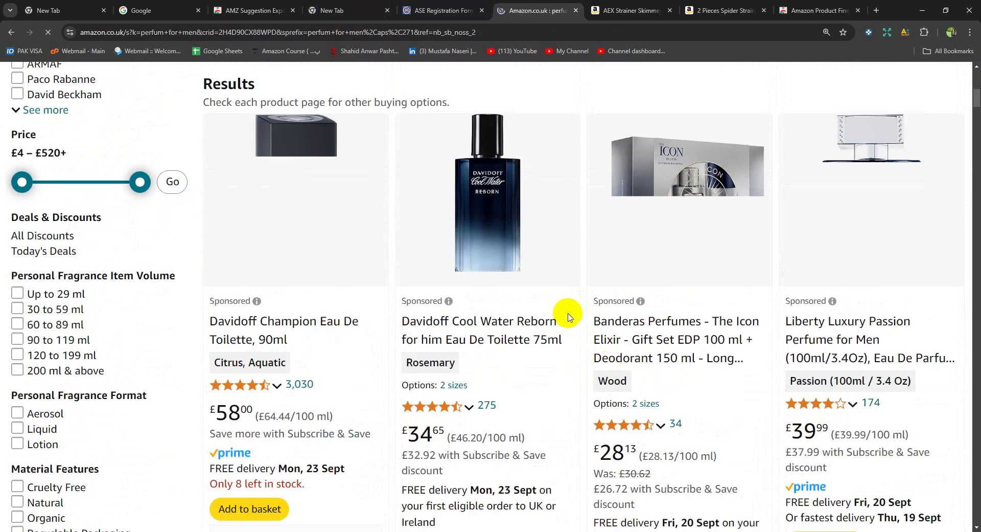
pyautogui.scroll(-10, 616, 324)
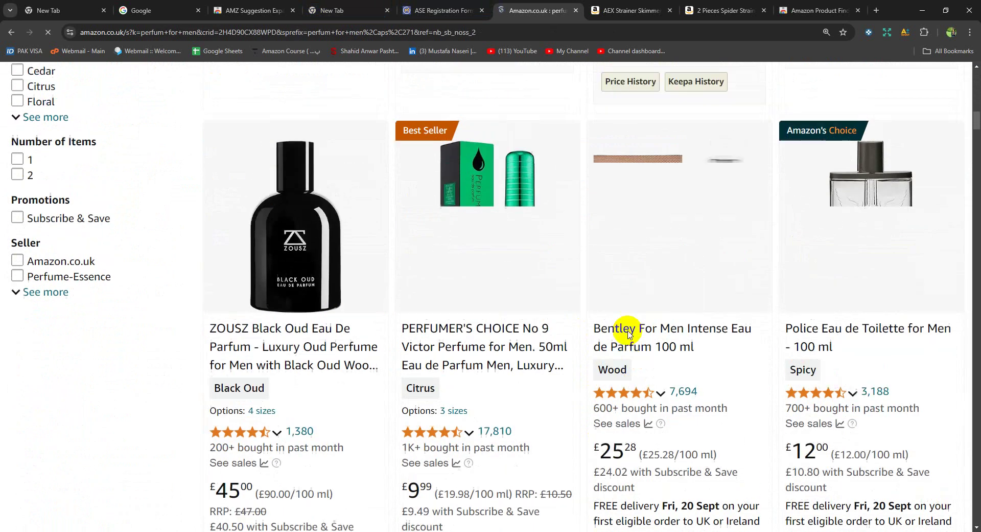
pyautogui.scroll(2, 629, 332)
pyautogui.scroll(-4, 629, 332)
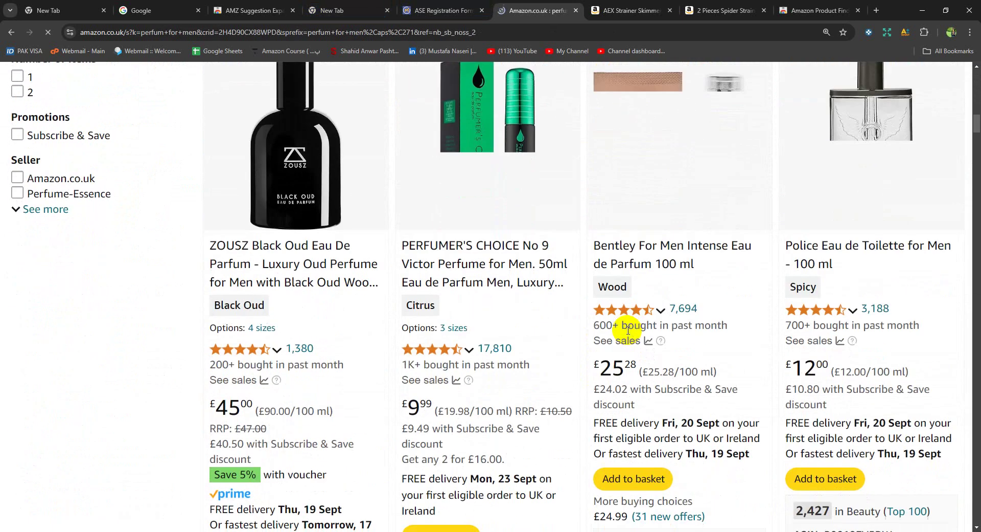
pyautogui.middleClick(358, 161)
pyautogui.scroll(8, 460, 184)
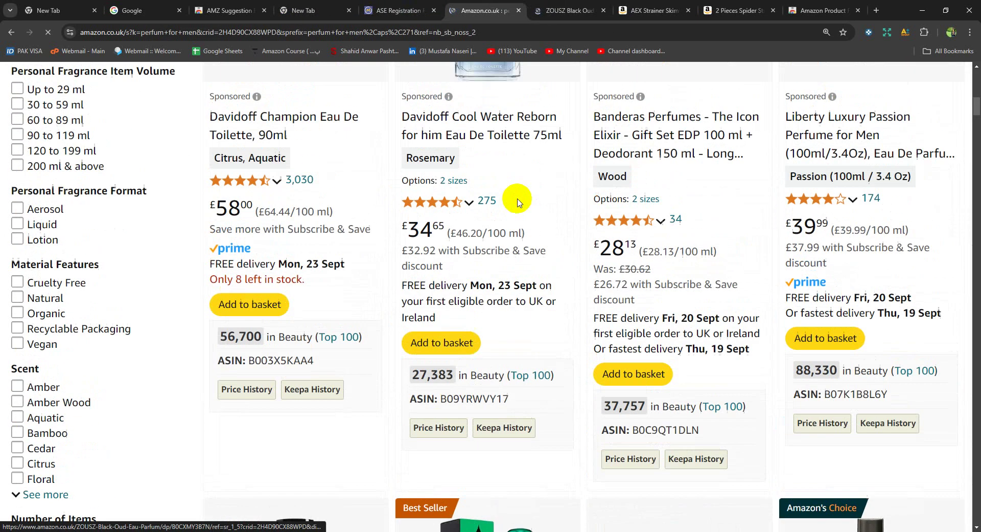
pyautogui.scroll(4, 518, 203)
pyautogui.middleClick(509, 165)
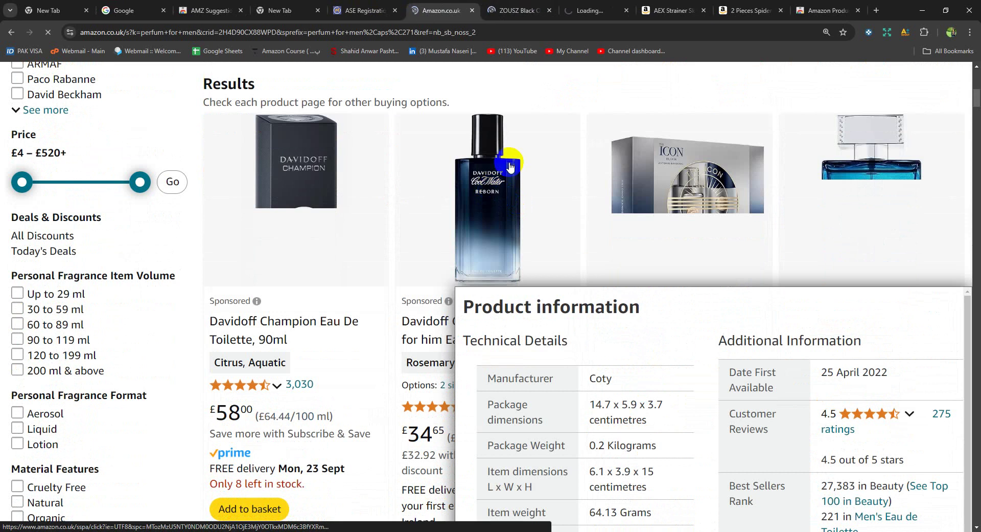
# - Close the two skimmer listing tabs and go to the ZOUSZ Black Oud listing
pyautogui.click(703, 11)
pyautogui.click(703, 10)
pyautogui.click(530, 8)
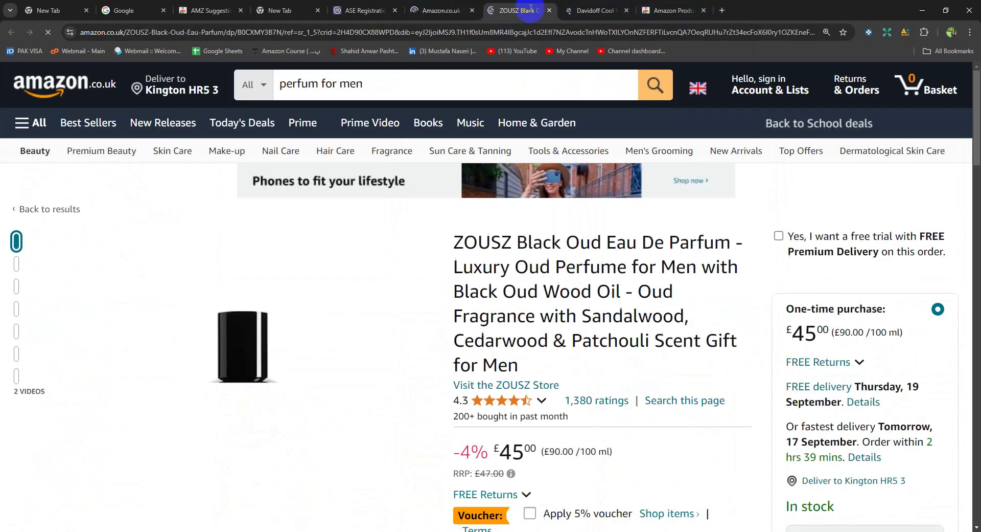
pyautogui.scroll(-2, 532, 342)
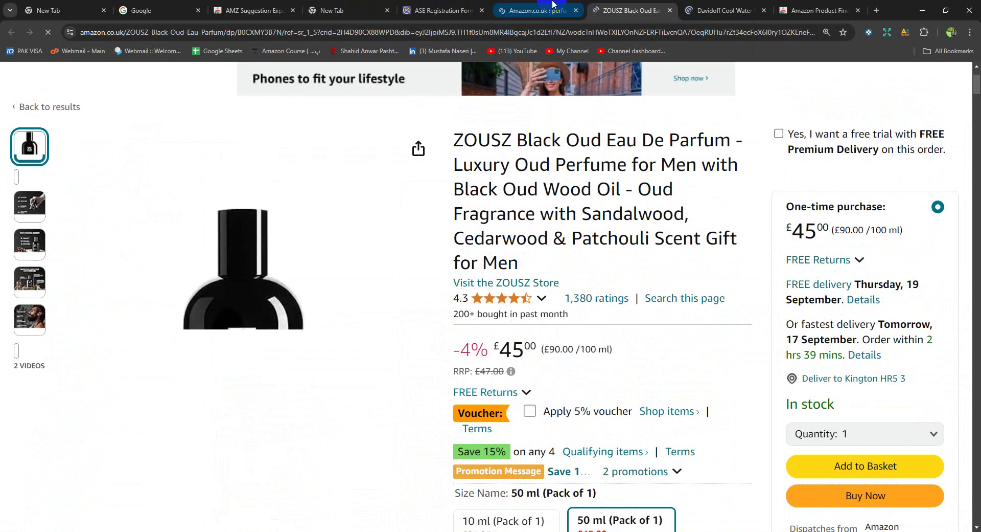
pyautogui.click(552, 4)
pyautogui.click(630, 6)
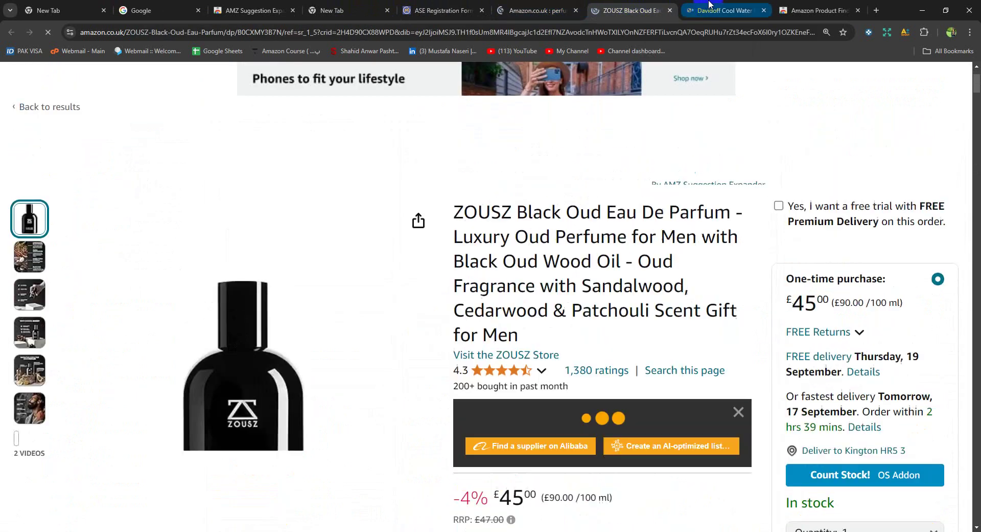
pyautogui.click(710, 4)
pyautogui.click(630, 8)
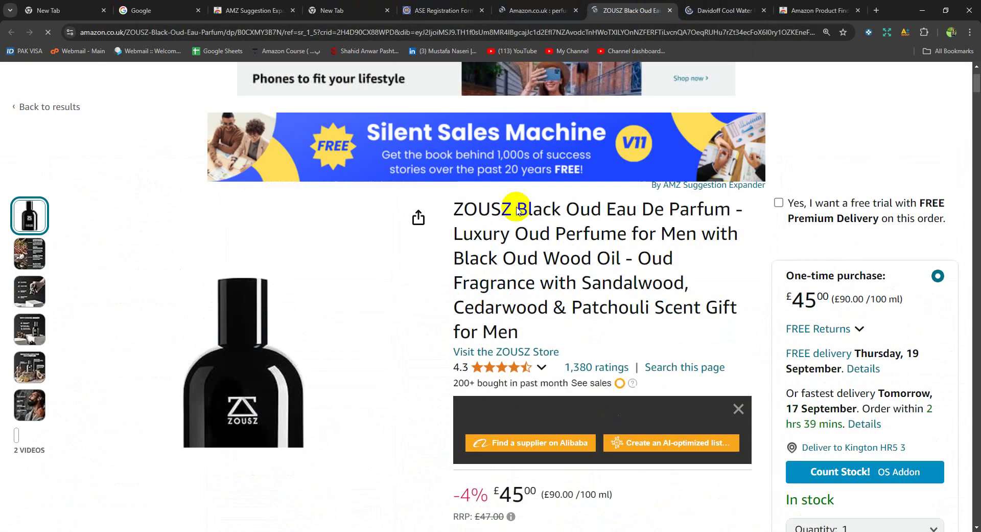
# - Dismiss the supplier-finder banner above the price on the ZOUSZ Black Oud listing
pyautogui.scroll(-3, 500, 253)
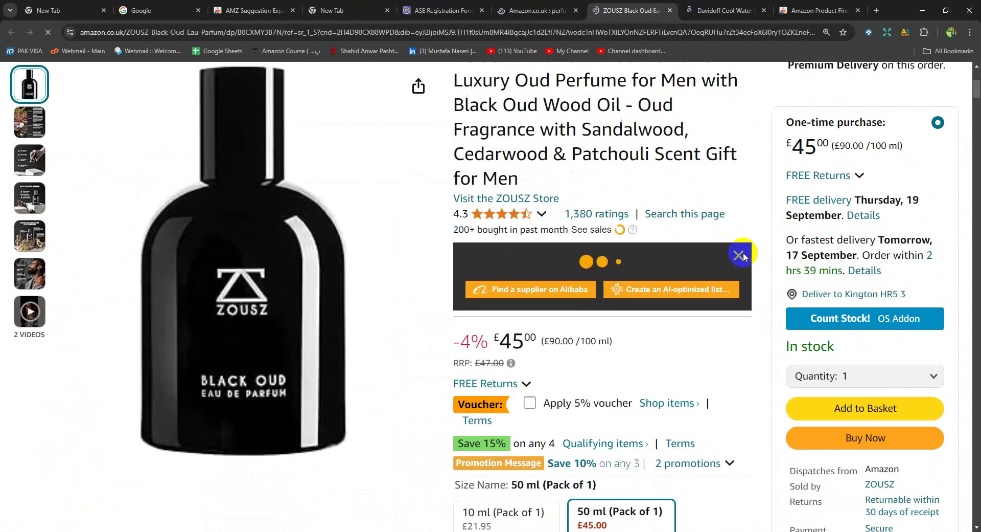
pyautogui.click(739, 255)
pyautogui.scroll(2, 625, 345)
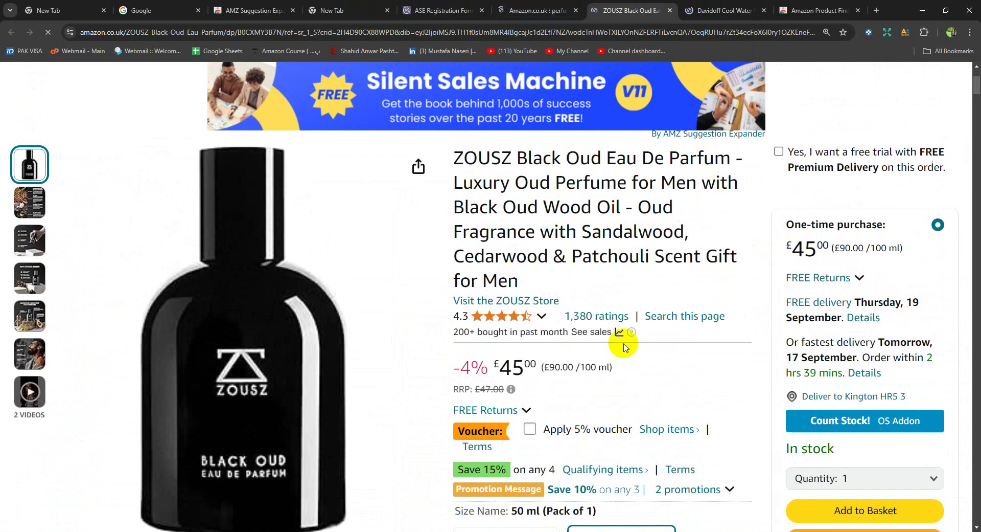
# - Examine the price, size options and product description of the ZOUSZ Black Oud perfume
pyautogui.moveTo(496, 367); pyautogui.dragTo(533, 378)
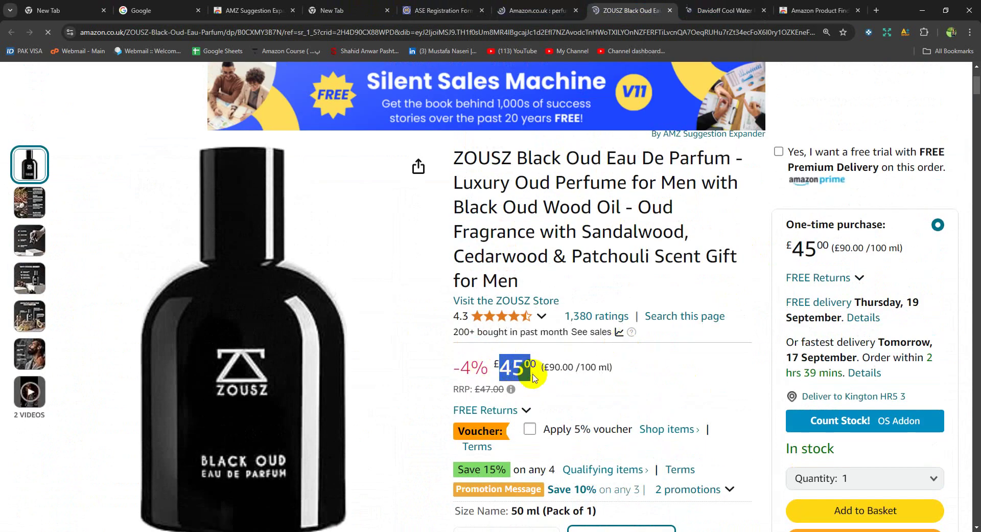
pyautogui.scroll(3, 588, 386)
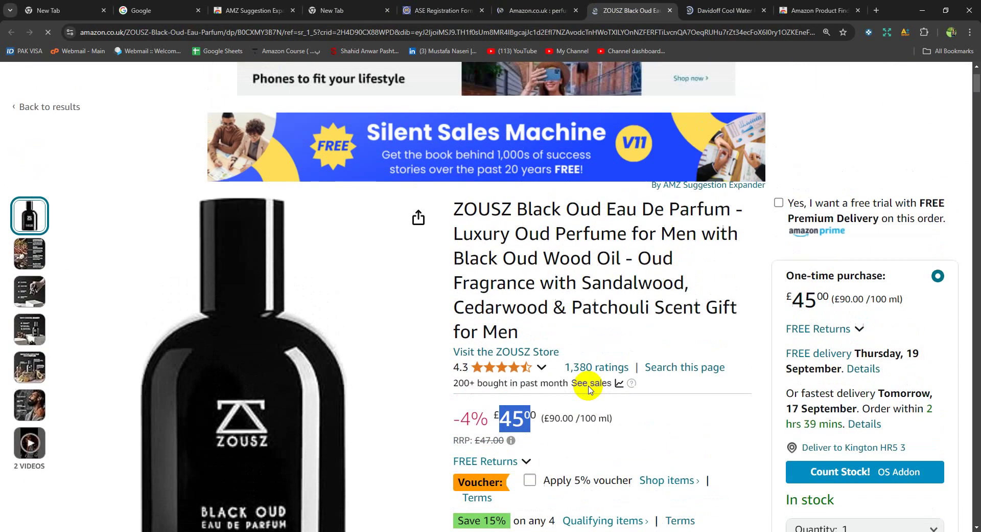
pyautogui.scroll(-3, 588, 386)
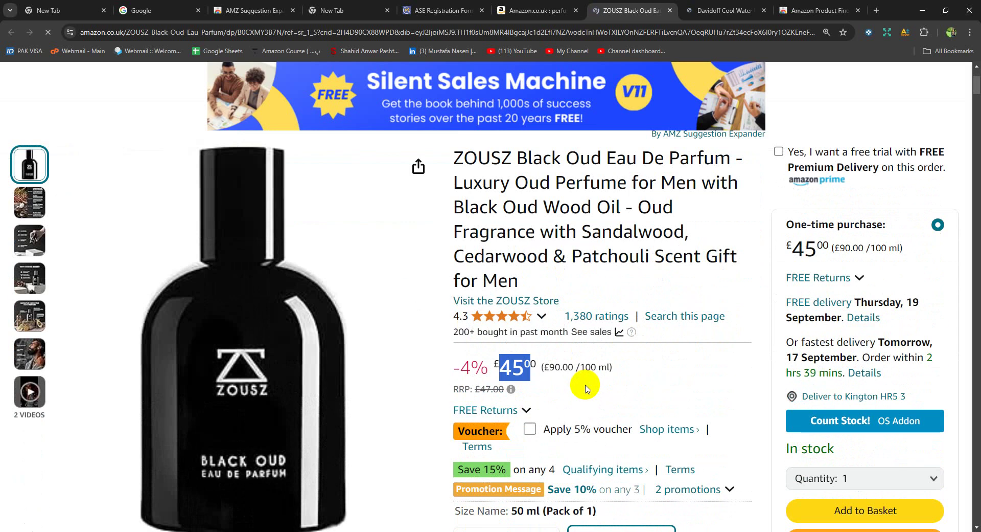
pyautogui.scroll(-3, 752, 351)
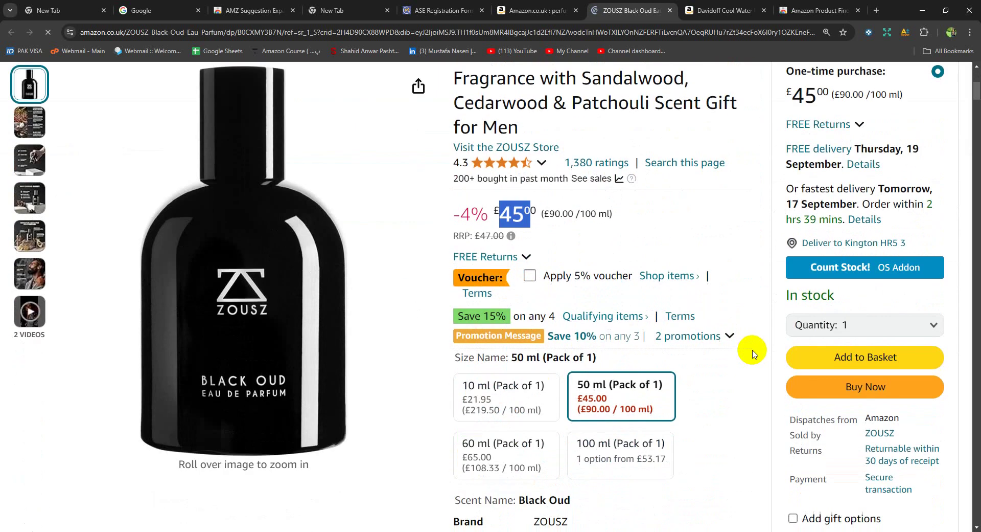
pyautogui.scroll(-7, 752, 352)
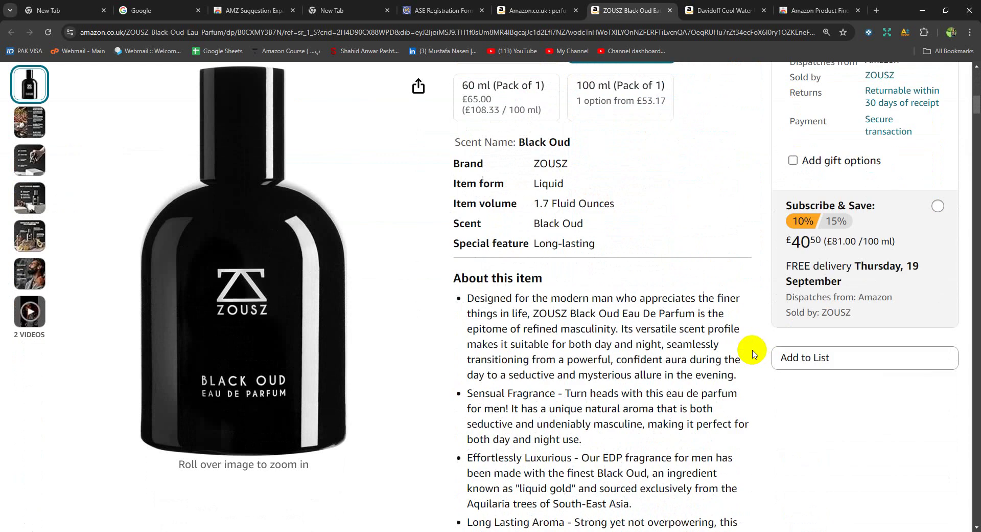
pyautogui.scroll(1, 752, 352)
# - Go to the Davidoff Cool Water Reborn listing and look through its price, size options and item details
pyautogui.click(723, 10)
pyautogui.scroll(-4, 575, 307)
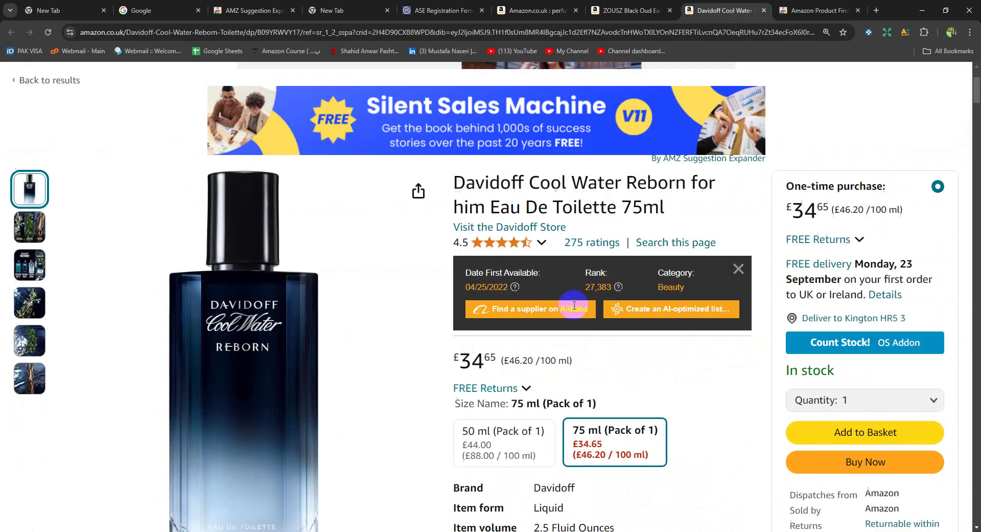
pyautogui.scroll(-4, 574, 305)
pyautogui.scroll(6, 574, 305)
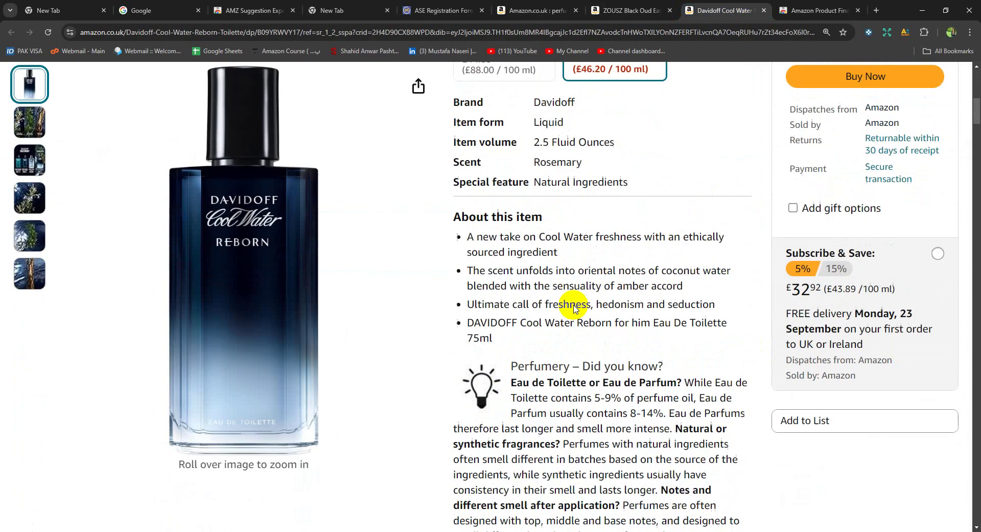
# - Check the Davidoff Cool Water Reborn price, and return to the ZOUSZ Black Oud listing to review its price and title
pyautogui.scroll(2, 574, 306)
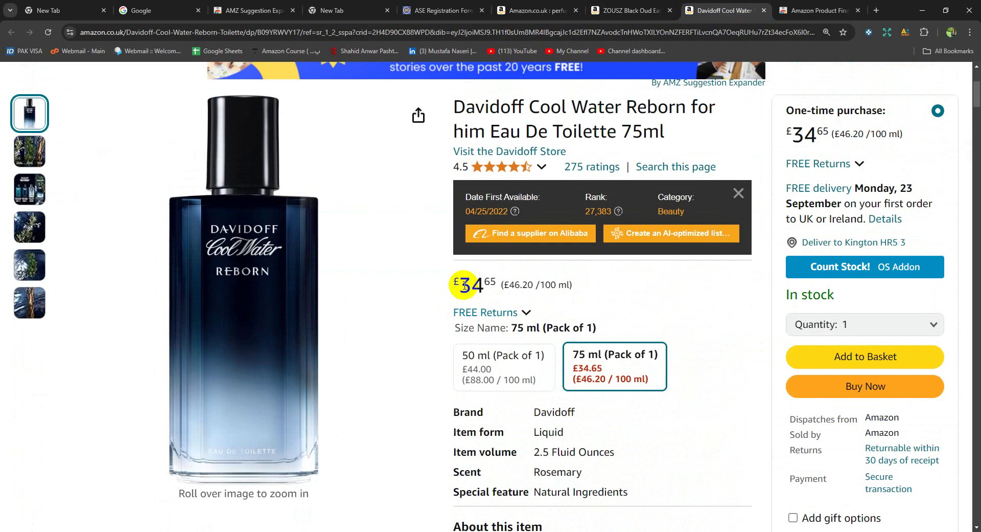
pyautogui.click(627, 10)
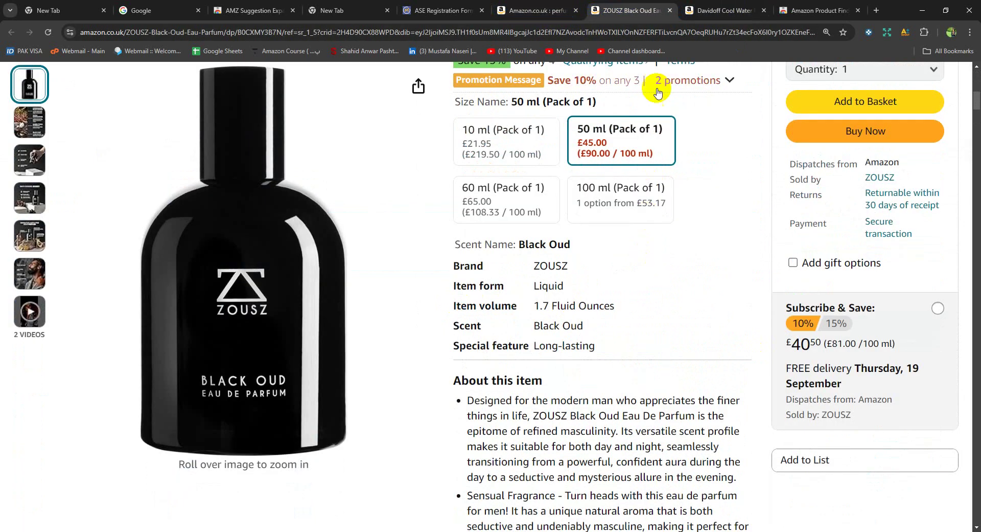
pyautogui.scroll(6, 567, 271)
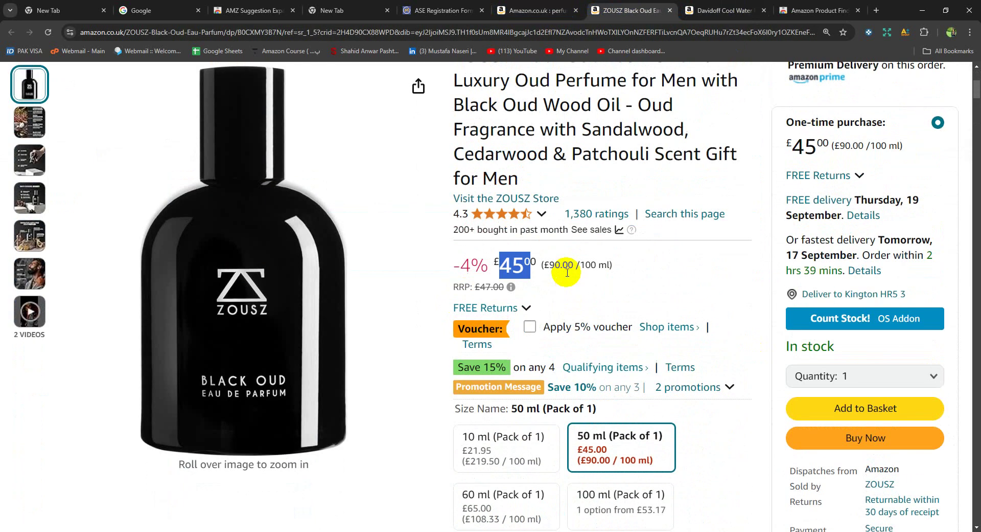
pyautogui.click(586, 295)
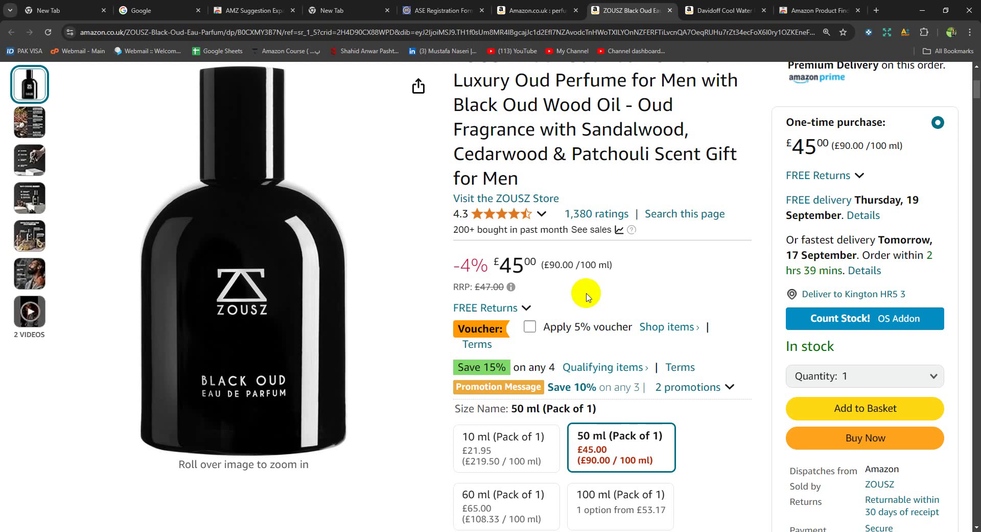
pyautogui.scroll(3, 587, 296)
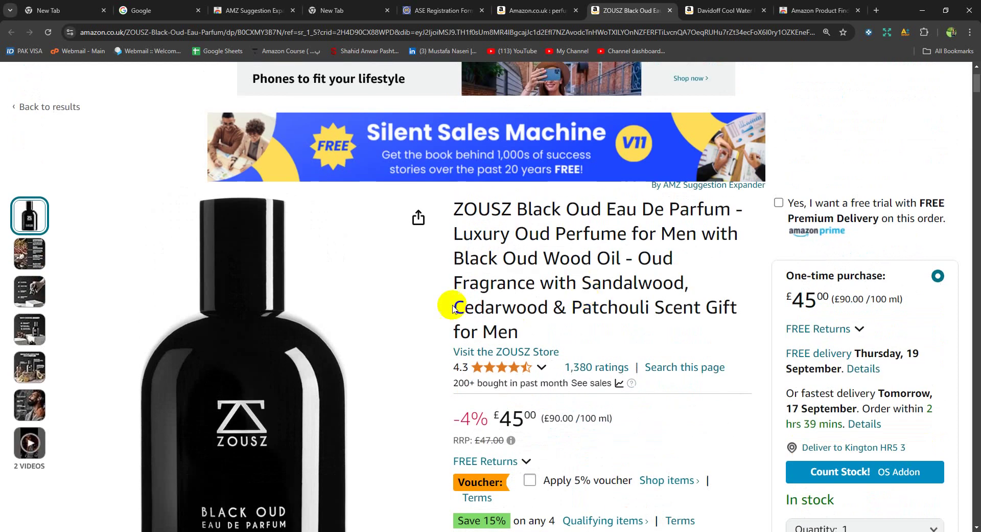
# - Run the AMZScout FBA Calculator on the ZOUSZ Black Oud listing and set the product cost to £20
pyautogui.click(907, 34)
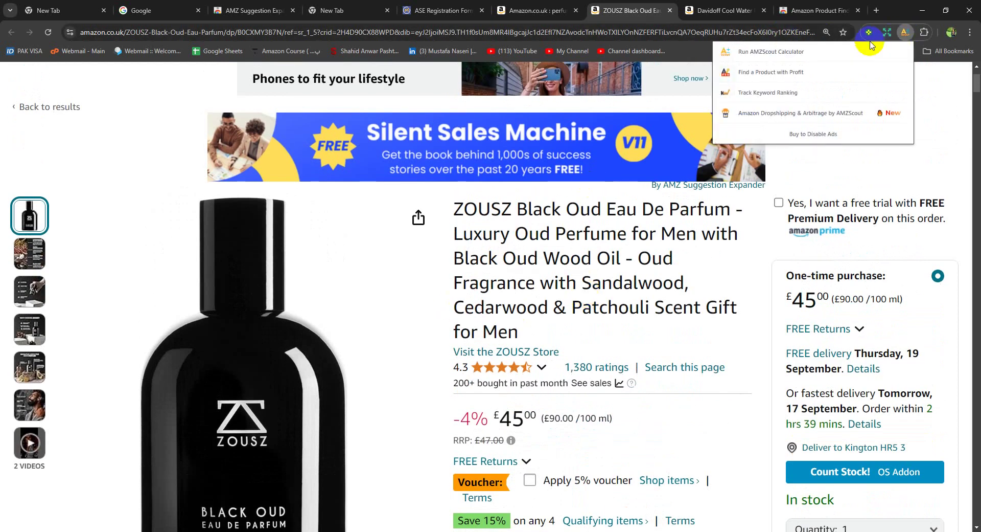
pyautogui.click(813, 54)
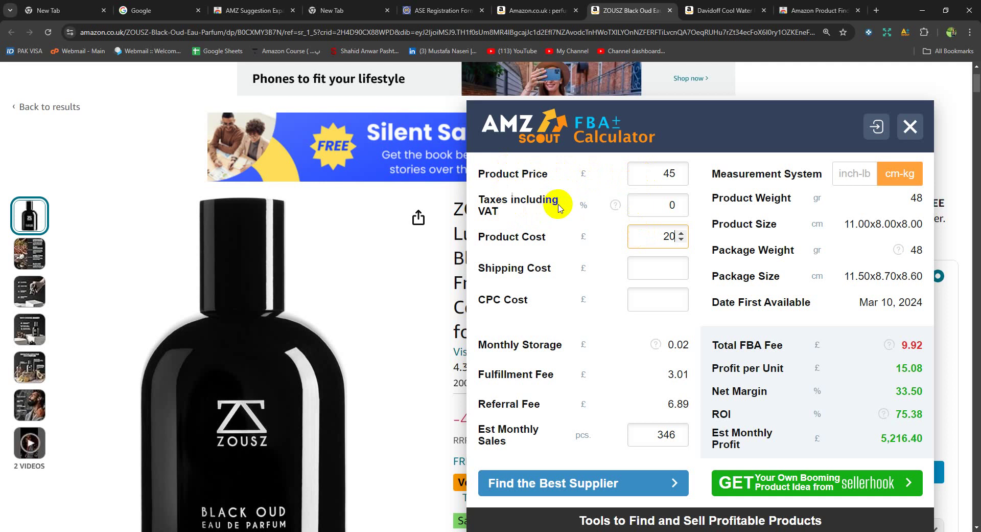
pyautogui.click(682, 210)
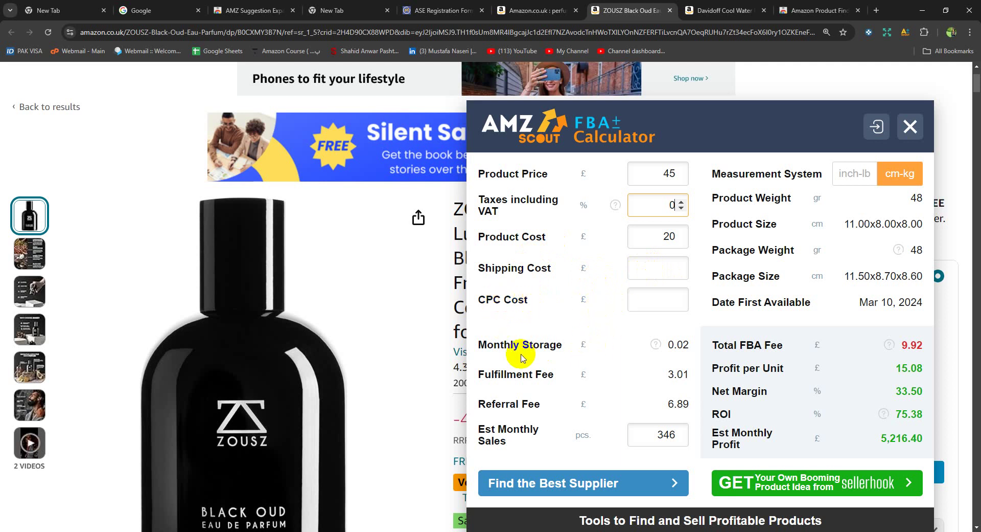
# - Examine the storage, fulfillment and referral fees, estimated monthly sales, total FBA fee and profit per unit against the product cost
pyautogui.doubleClick(678, 344)
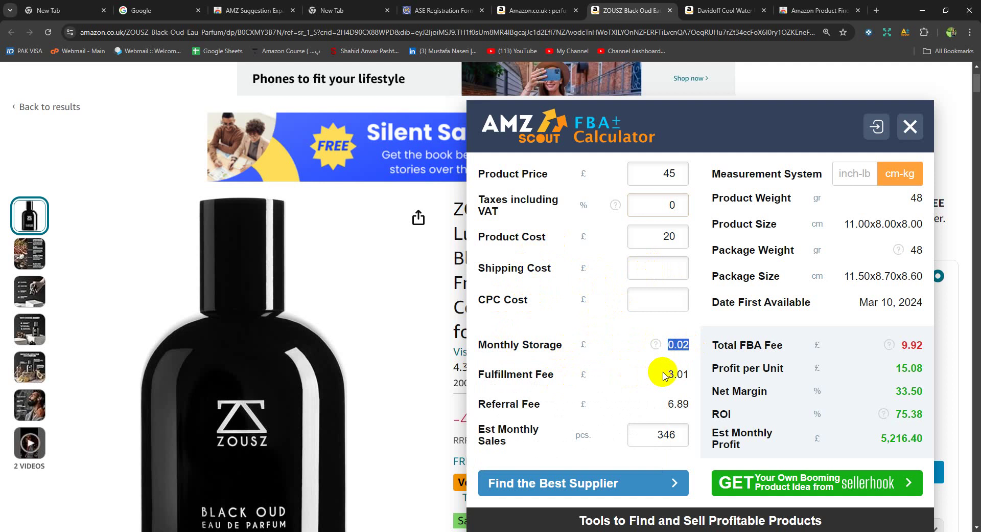
pyautogui.doubleClick(684, 375)
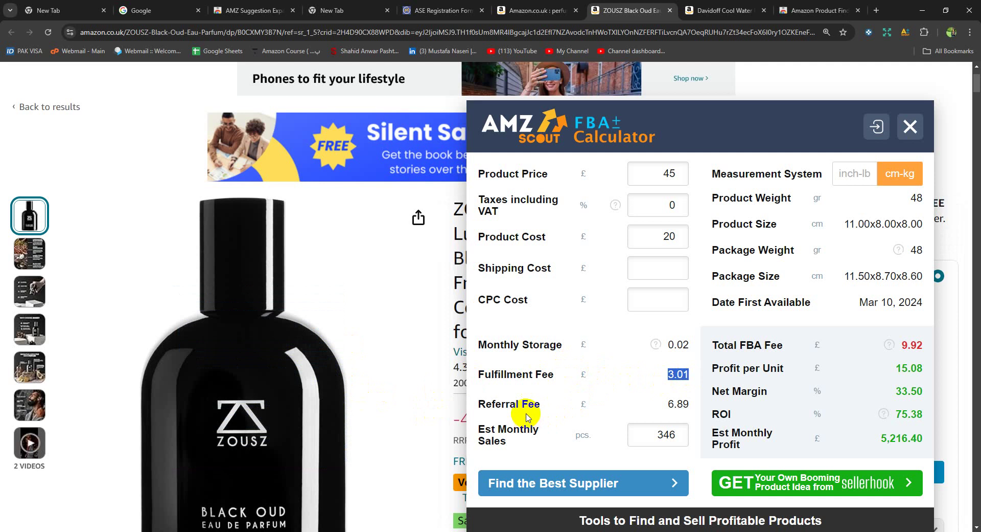
pyautogui.moveTo(667, 404); pyautogui.dragTo(690, 404)
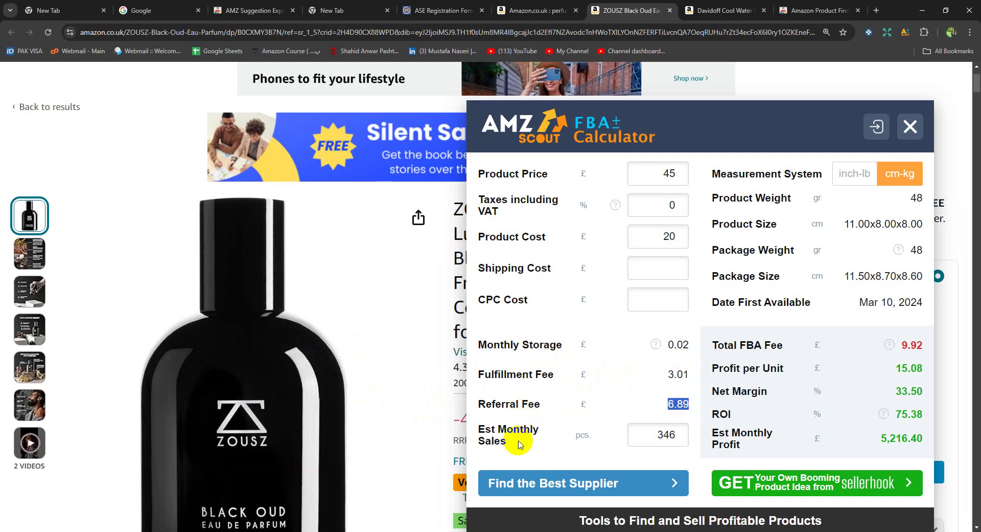
pyautogui.doubleClick(582, 435)
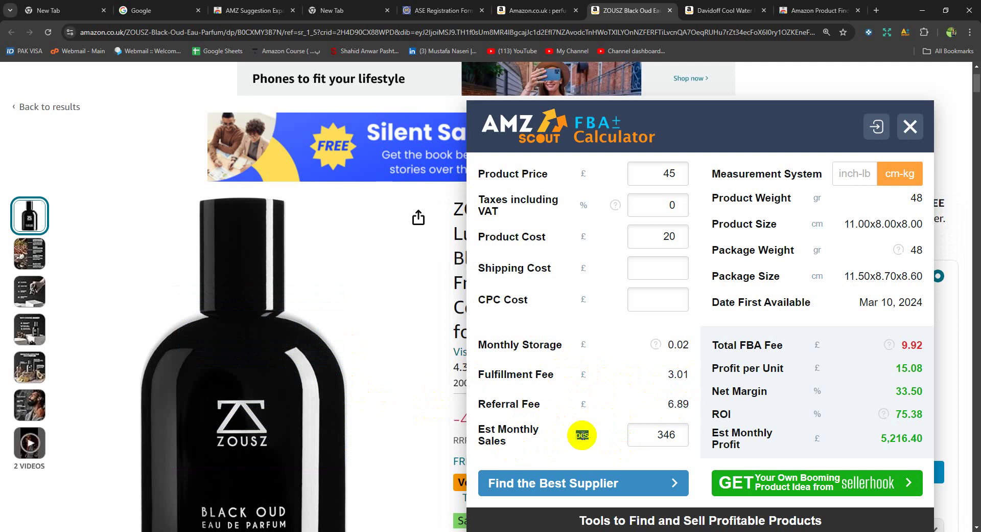
pyautogui.doubleClick(666, 434)
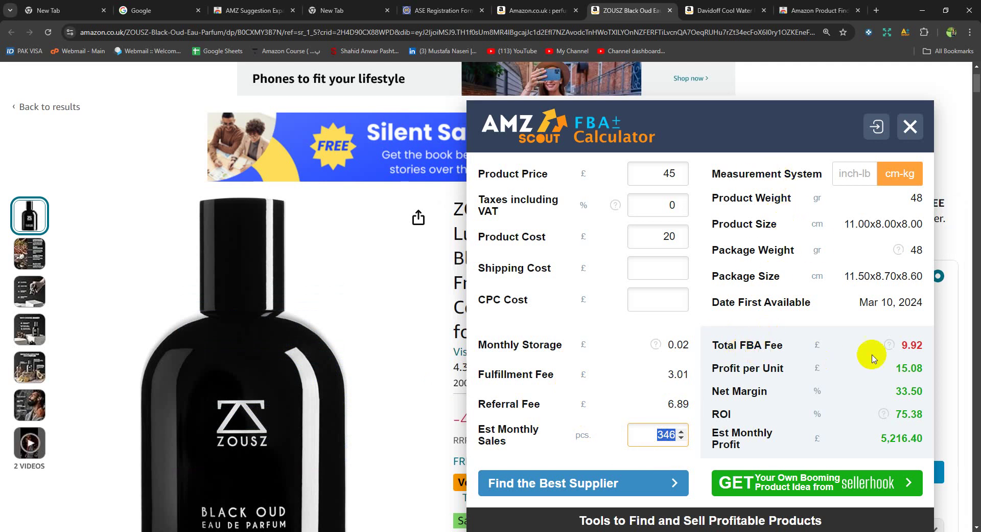
pyautogui.moveTo(902, 347)
pyautogui.moveTo(902, 347); pyautogui.dragTo(932, 345)
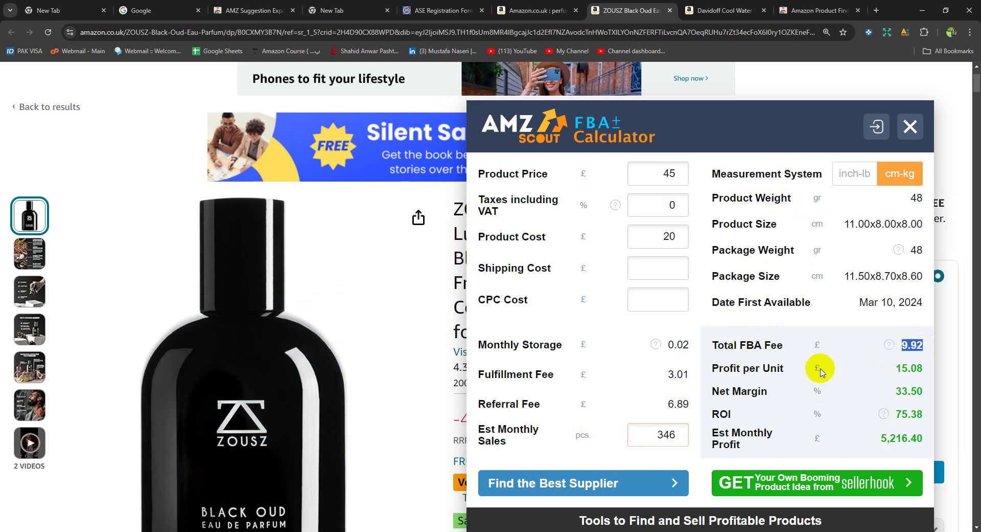
pyautogui.moveTo(889, 369); pyautogui.dragTo(919, 369)
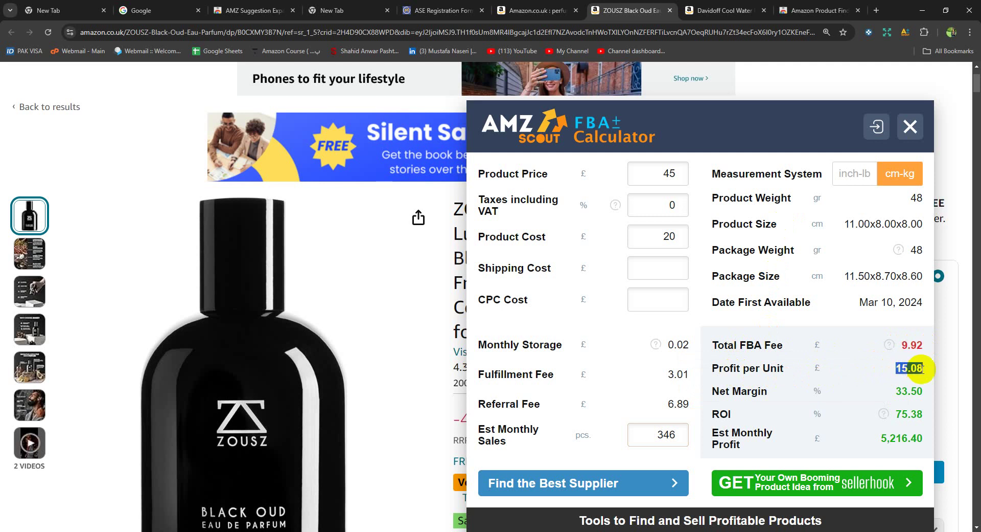
pyautogui.doubleClick(670, 235)
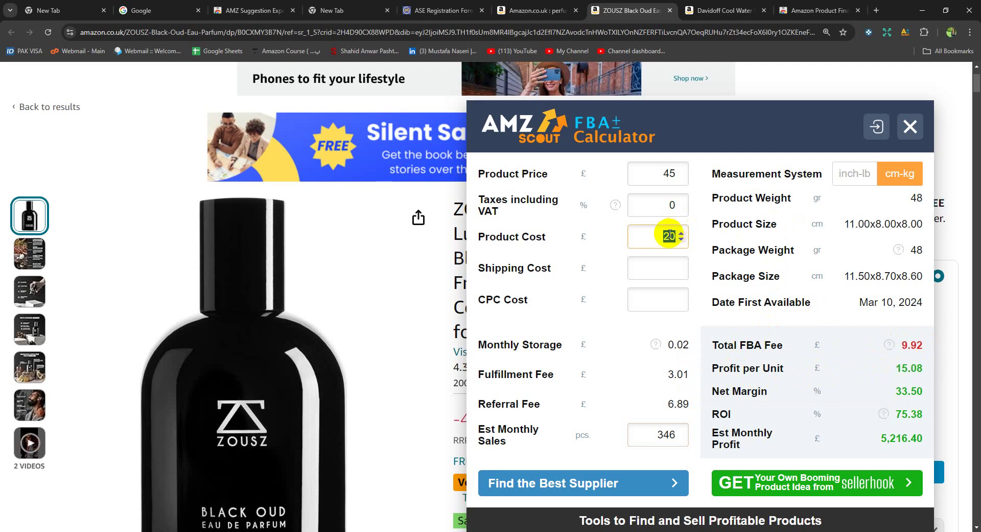
pyautogui.doubleClick(914, 368)
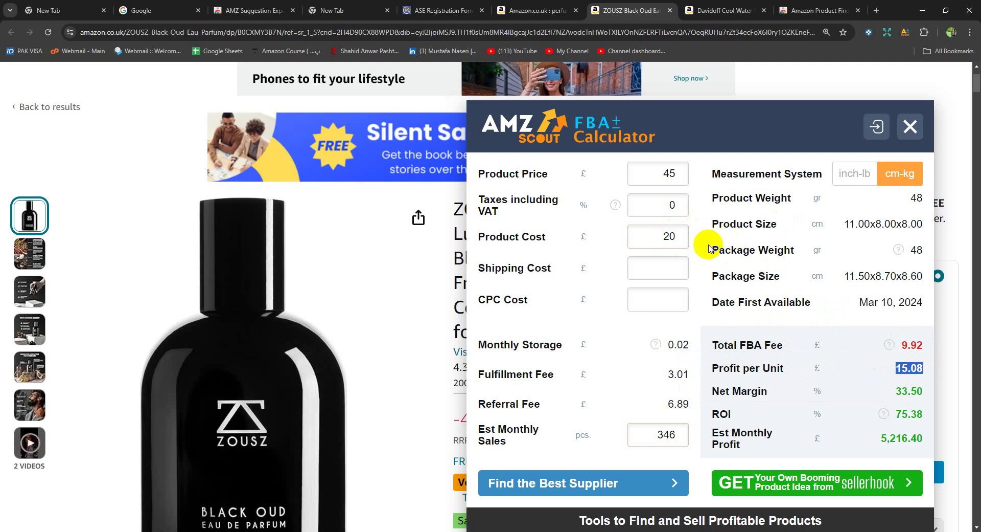
# - Lower the product cost in the FBA calculator to £15
pyautogui.click(681, 240)
pyautogui.click(682, 239)
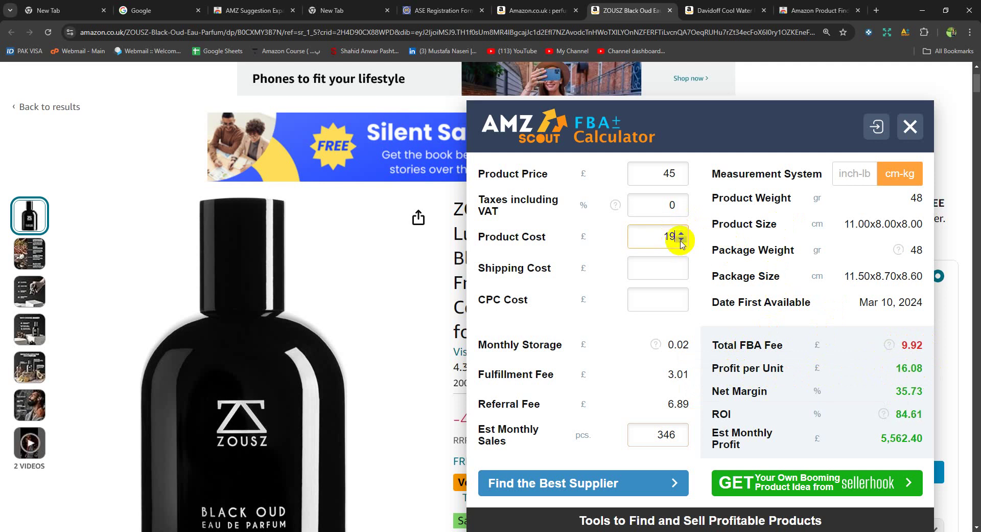
pyautogui.click(682, 239)
pyautogui.click(681, 239)
pyautogui.click(681, 239)
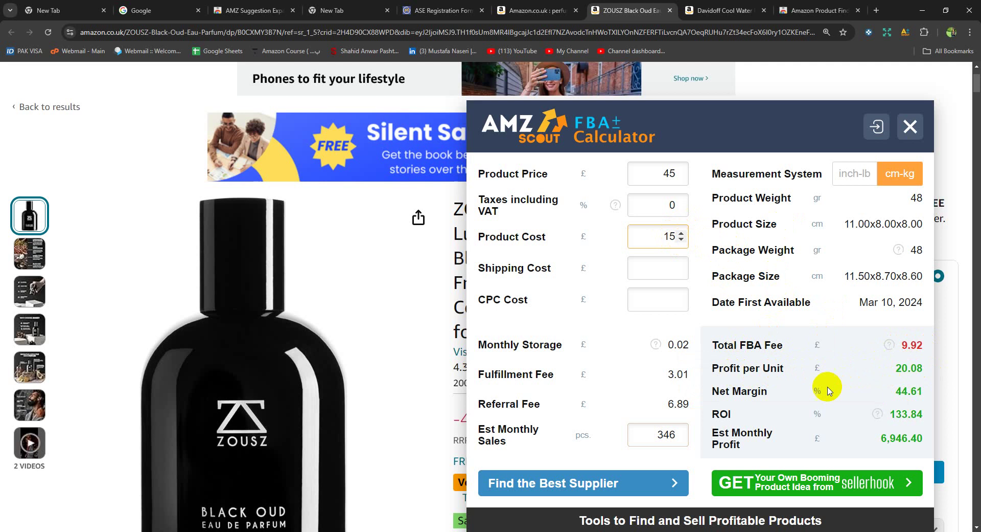
# - Review the perfume's net margin, ROI and estimated monthly profit in the calculator results
pyautogui.moveTo(896, 391); pyautogui.dragTo(923, 390)
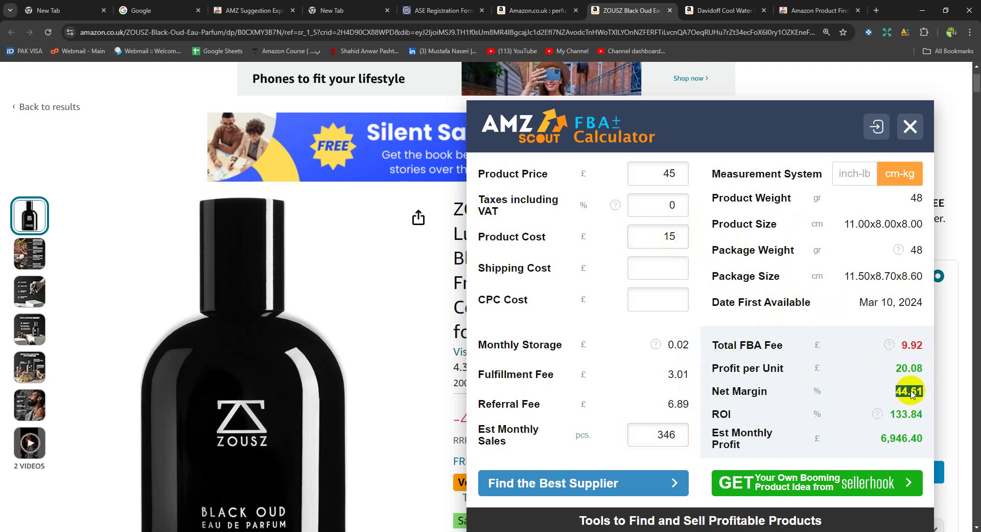
pyautogui.moveTo(752, 417)
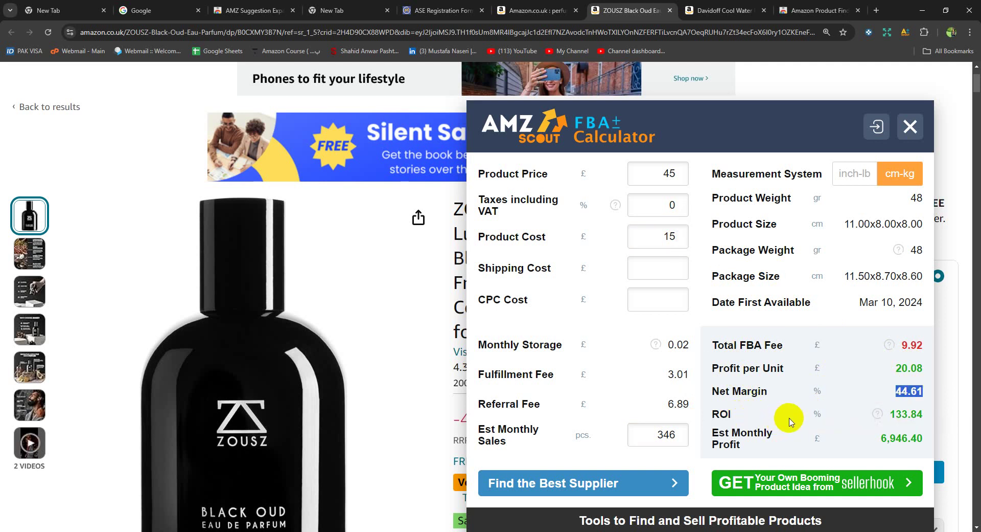
pyautogui.moveTo(889, 413); pyautogui.dragTo(921, 414)
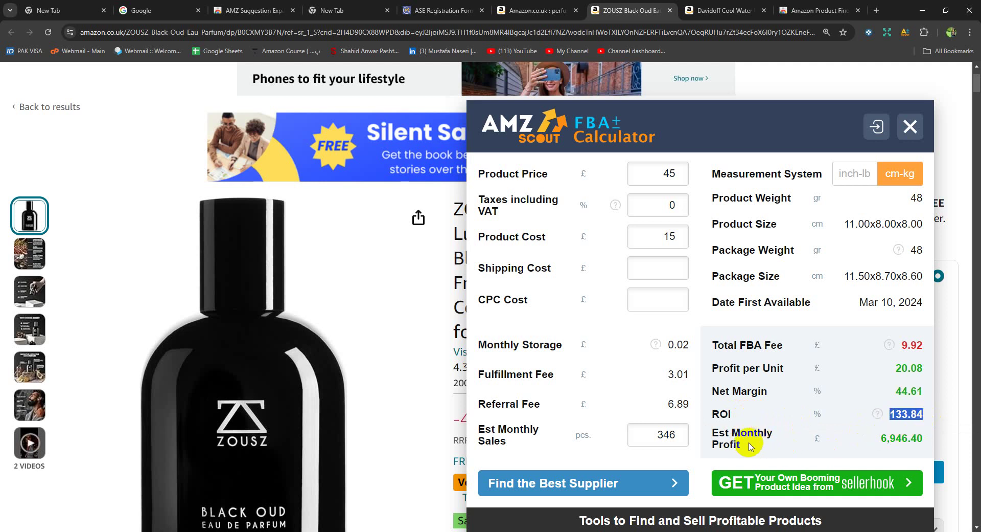
pyautogui.moveTo(880, 438); pyautogui.dragTo(926, 441)
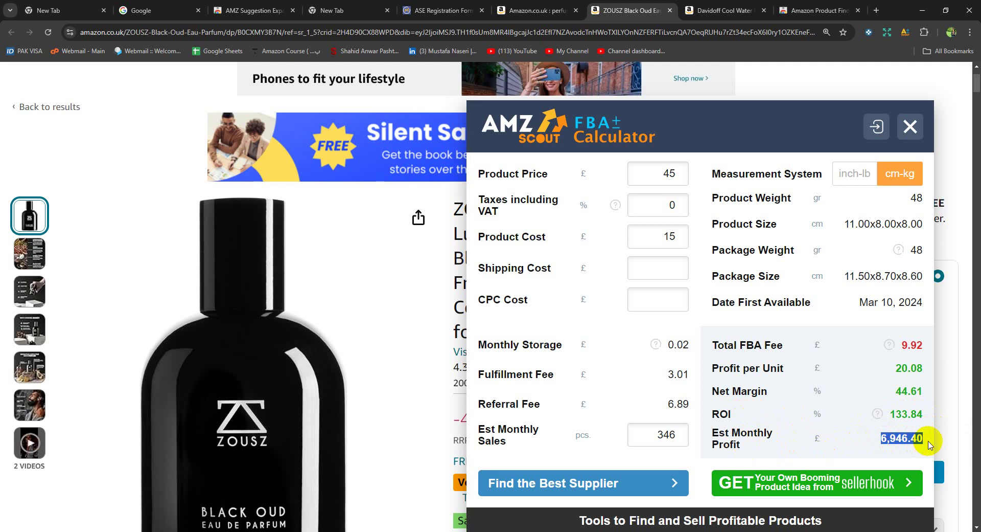
# - Raise the product cost in the FBA calculator back to £20
pyautogui.click(681, 233)
pyautogui.click(681, 233)
pyautogui.click(681, 233)
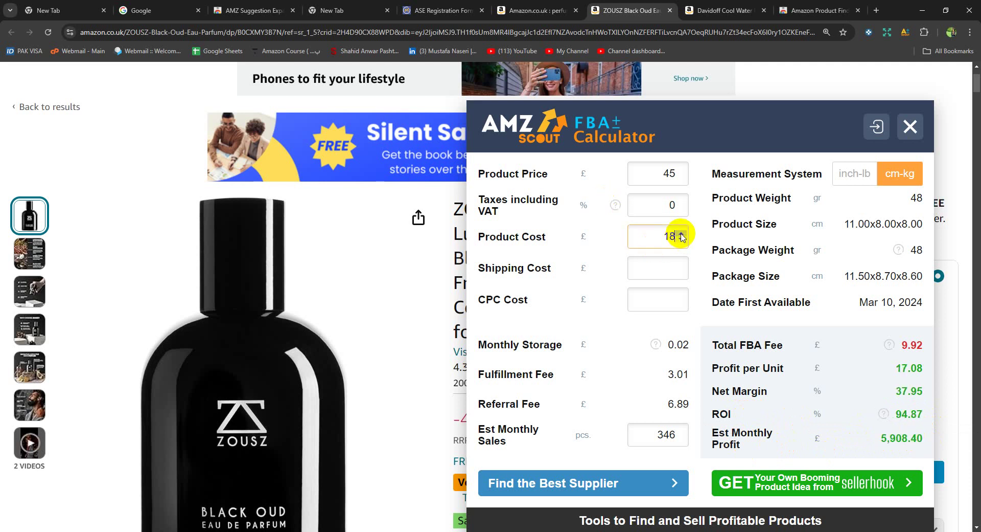
pyautogui.click(682, 233)
pyautogui.click(681, 233)
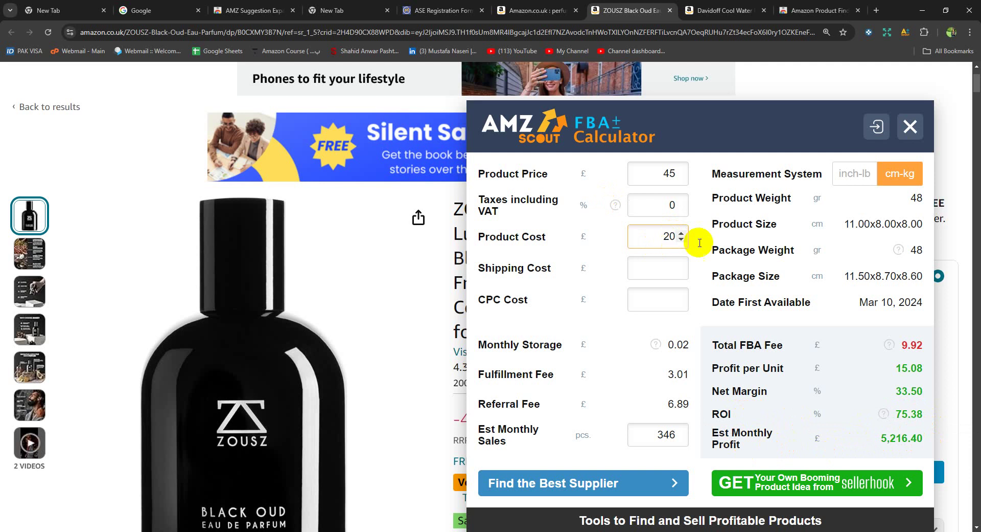
# - Launch the calculator's best-supplier search for the ZOUSZ perfume and look through the matching Alibaba products
pyautogui.scroll(-1, 690, 376)
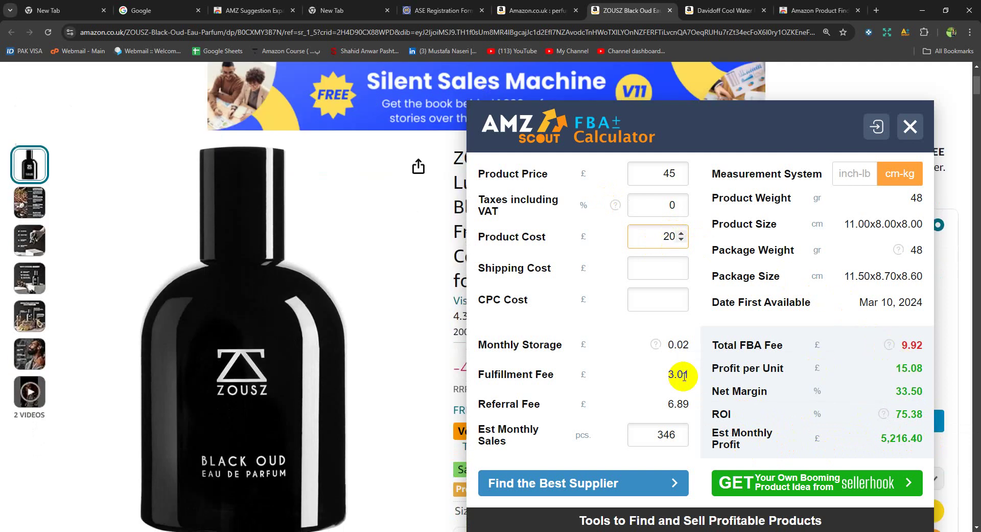
pyautogui.click(573, 489)
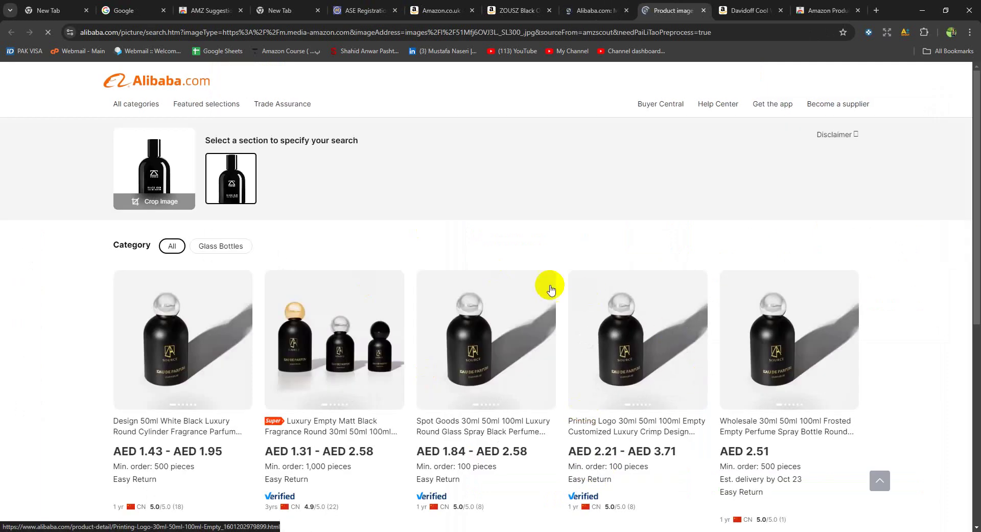
pyautogui.scroll(-4, 503, 308)
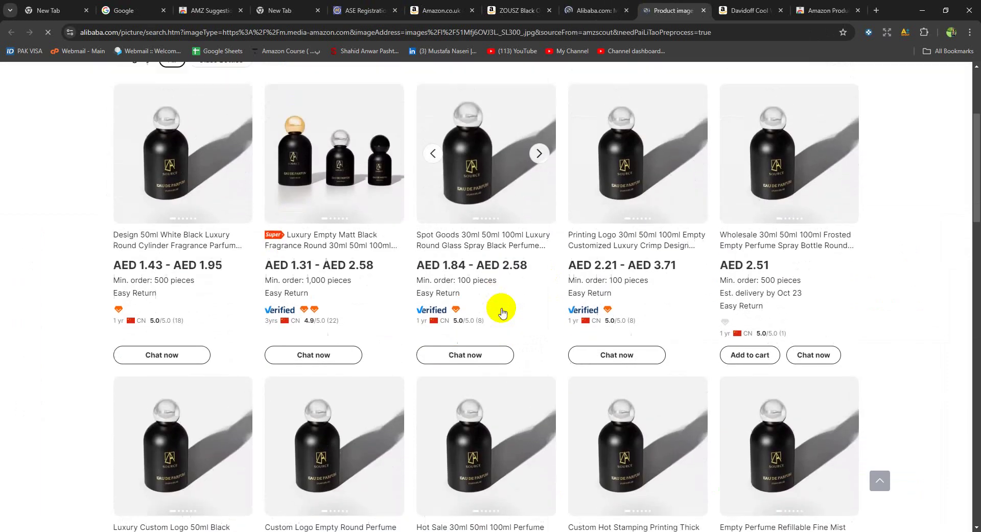
pyautogui.scroll(4, 499, 308)
# - Revisit the calculator on the ZOUSZ listing and the Alibaba pages to compare the perfume with the supplier offers
pyautogui.click(595, 10)
pyautogui.click(515, 5)
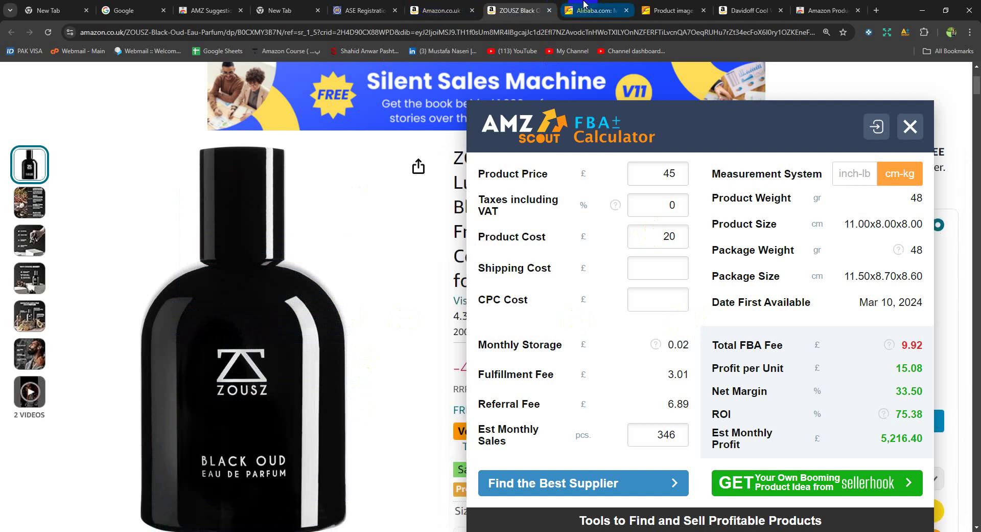
pyautogui.click(575, 9)
pyautogui.click(682, 6)
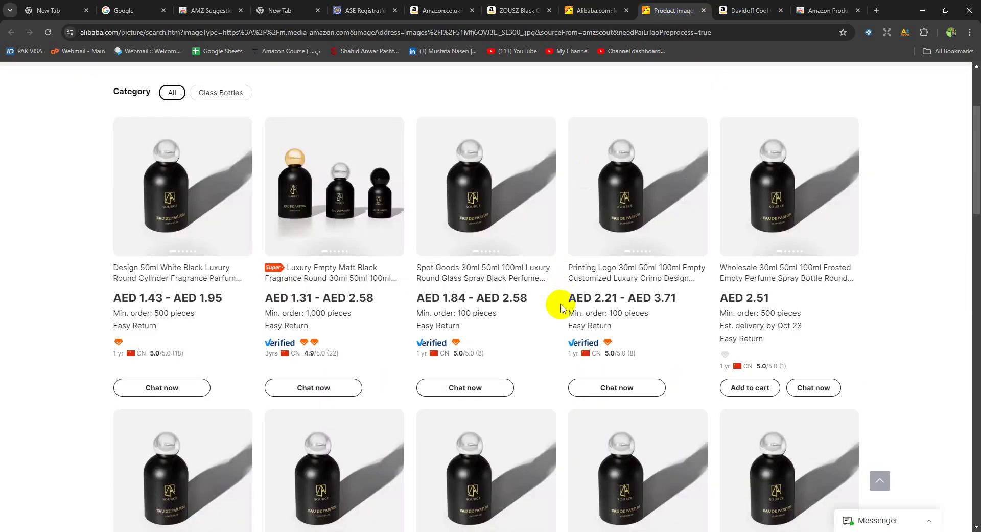
# - Go back to the ZOUSZ Black Oud listing and reposition the FBA calculator window so its full toolset link is visible
pyautogui.click(516, 10)
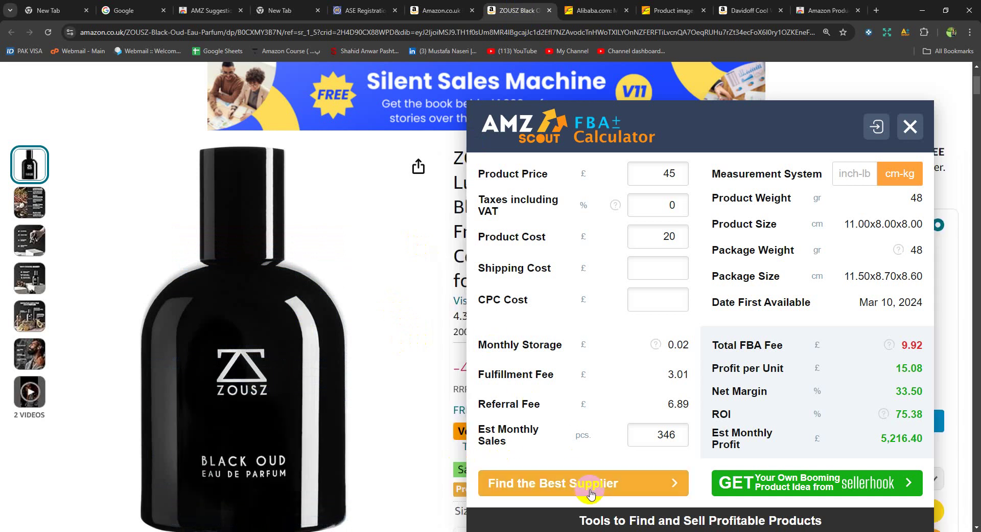
pyautogui.moveTo(699, 117); pyautogui.dragTo(658, 84)
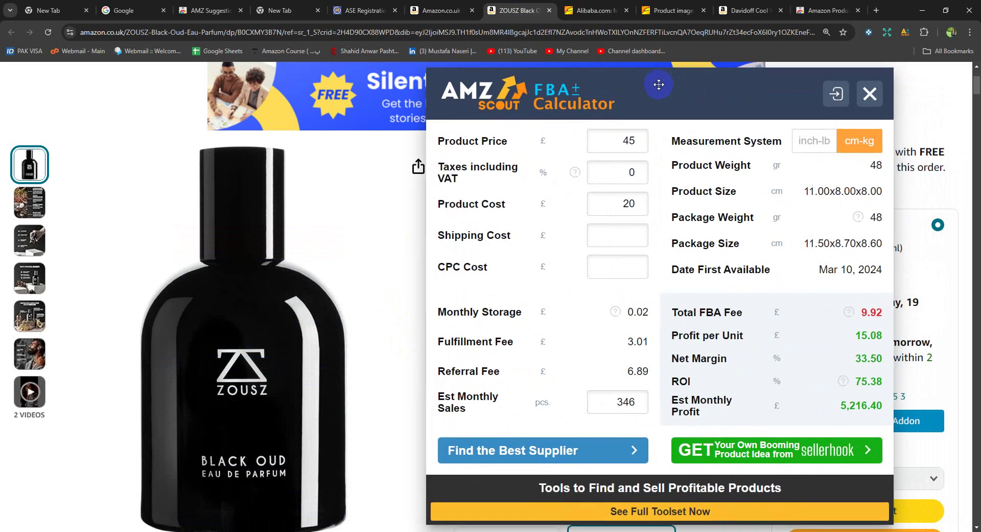